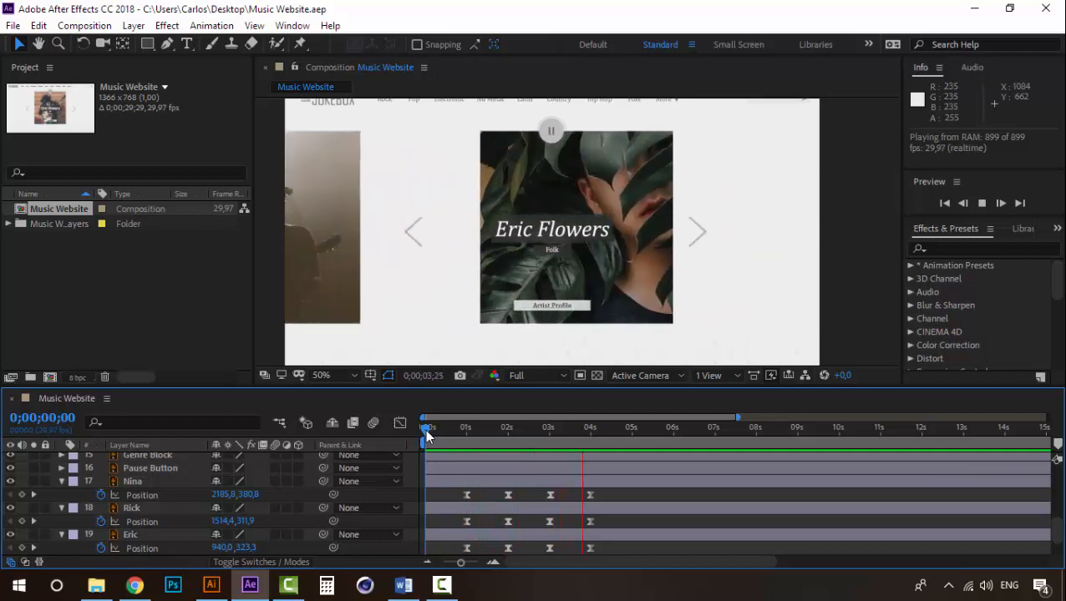
- Stop the preview and examine which overlay layers sit above the photo layers in the timeline, starting from Pause Button
key("space")
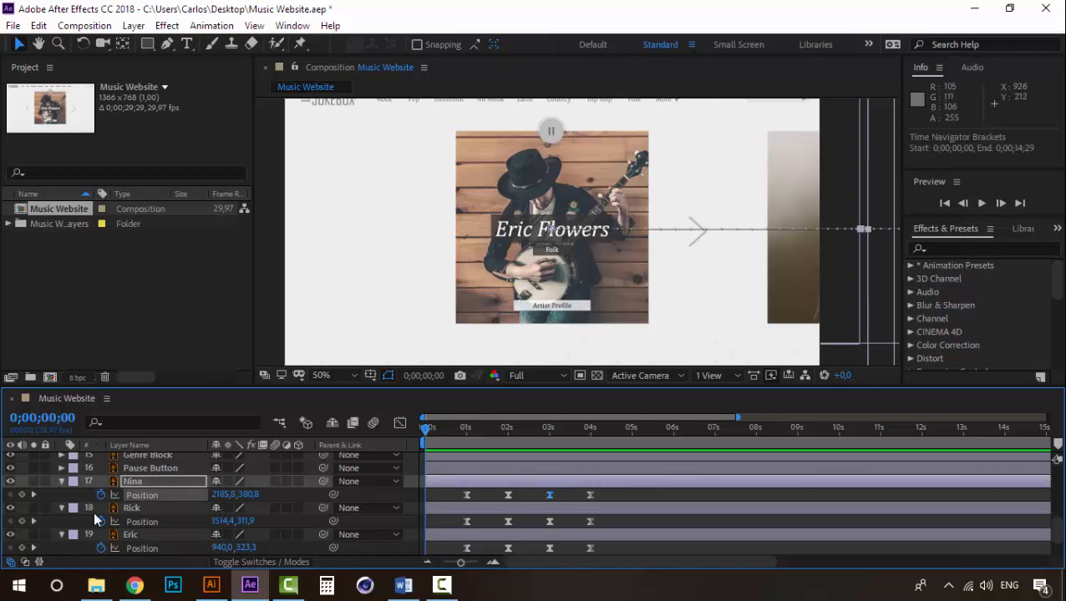
left_click(146, 470)
scroll(151, 472, "up", 3)
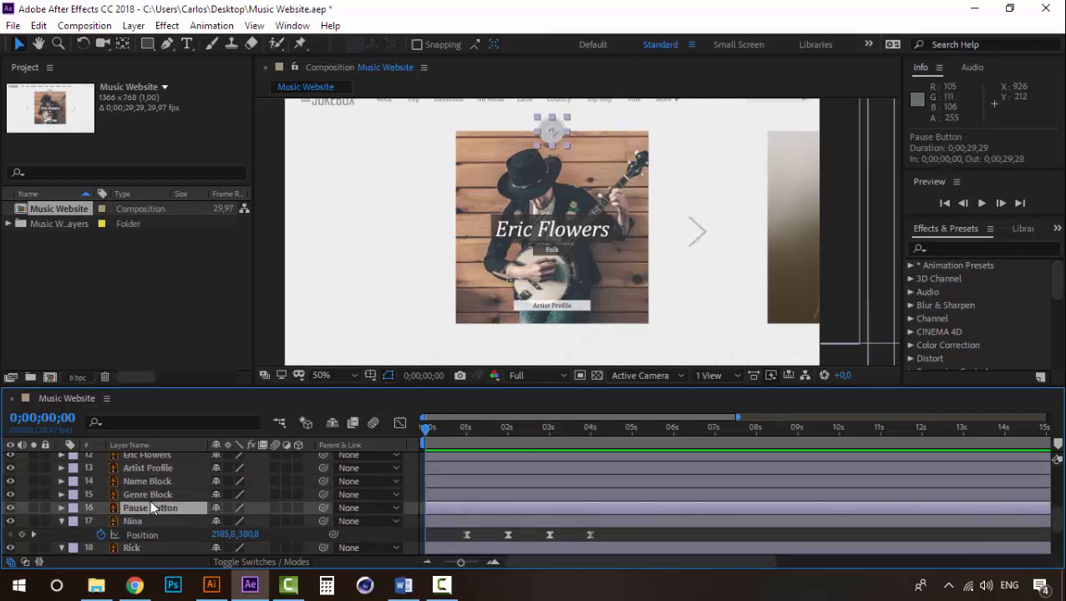
scroll(151, 502, "up", 3)
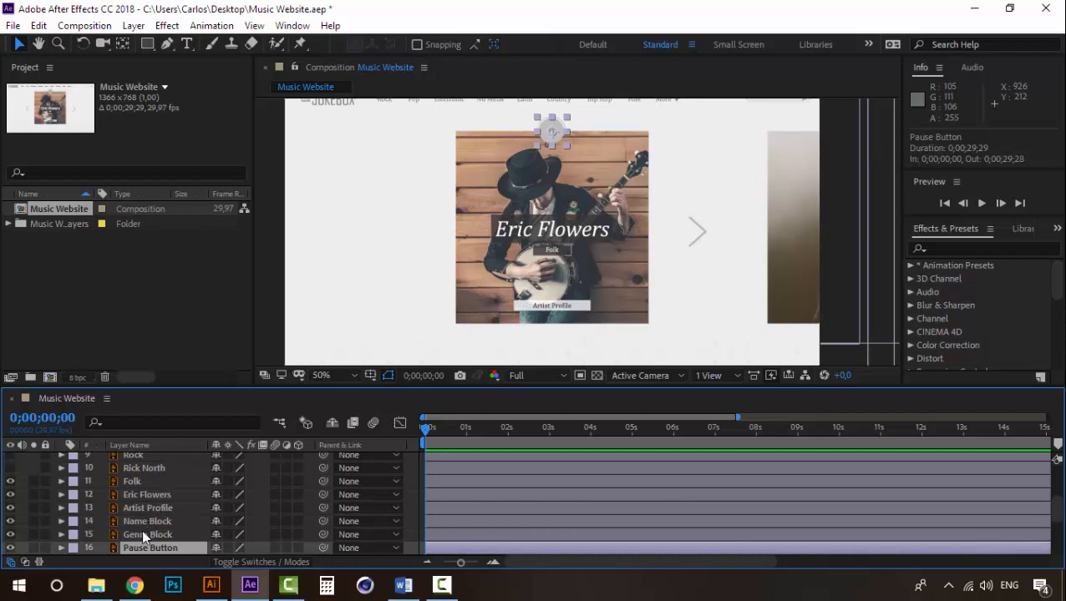
scroll(141, 529, "down", 3)
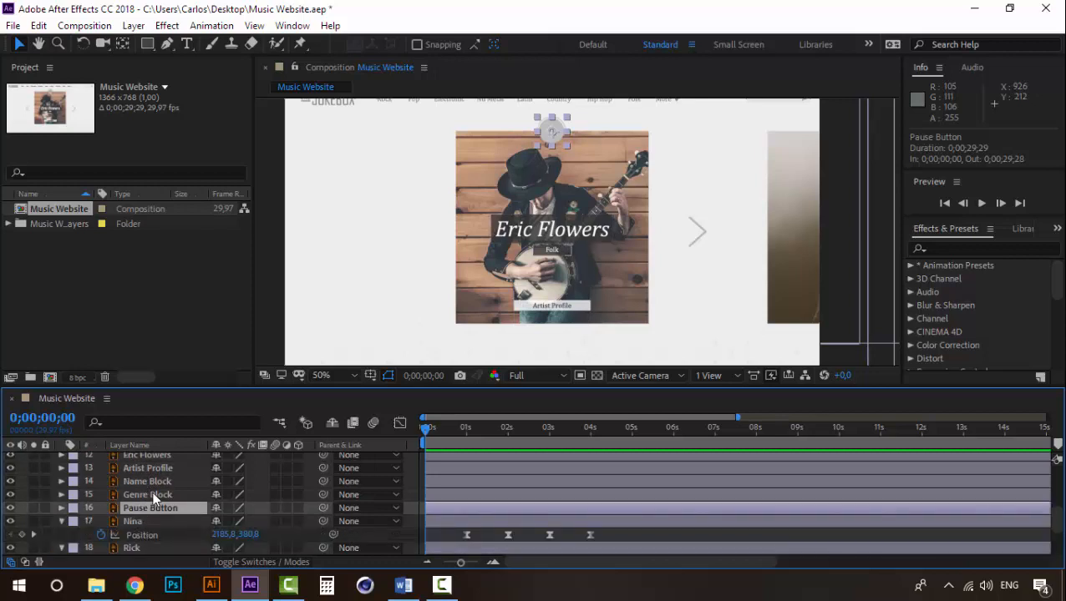
left_click(152, 494)
left_click(151, 504)
scroll(152, 516, "up", 1)
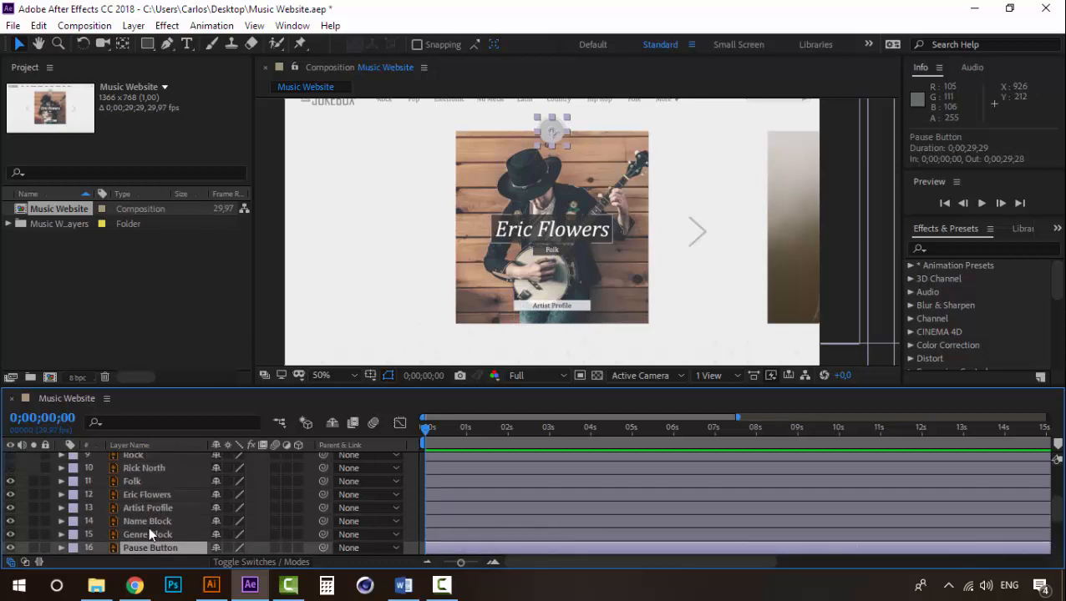
- Give the Artist Profile, Name Block, Genre Block and Pause Button layers the Fuchsia label colour
left_click(147, 535)
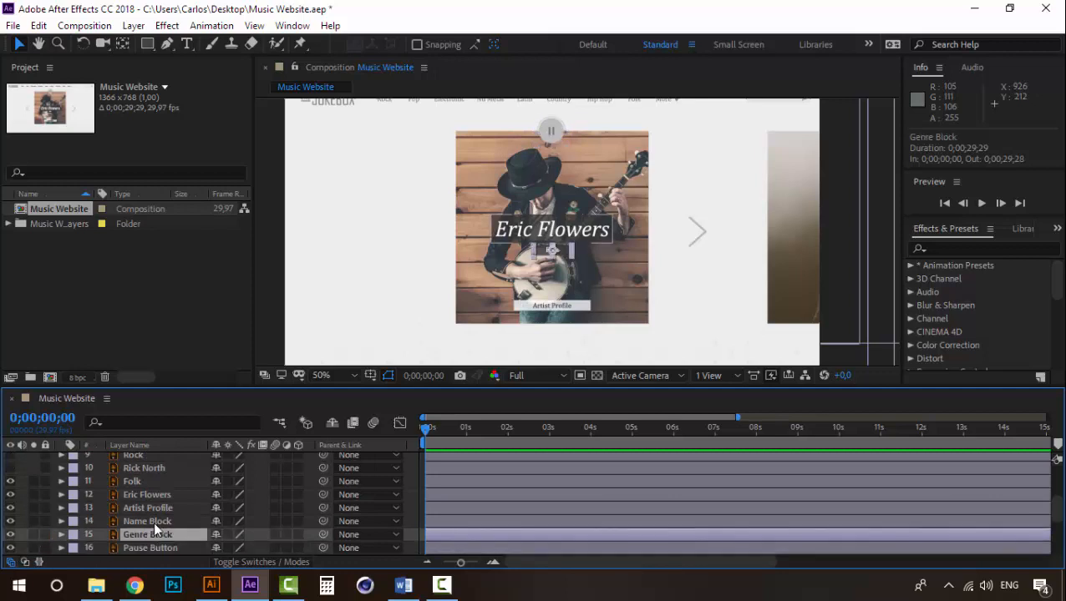
left_click(153, 521)
left_click(155, 508)
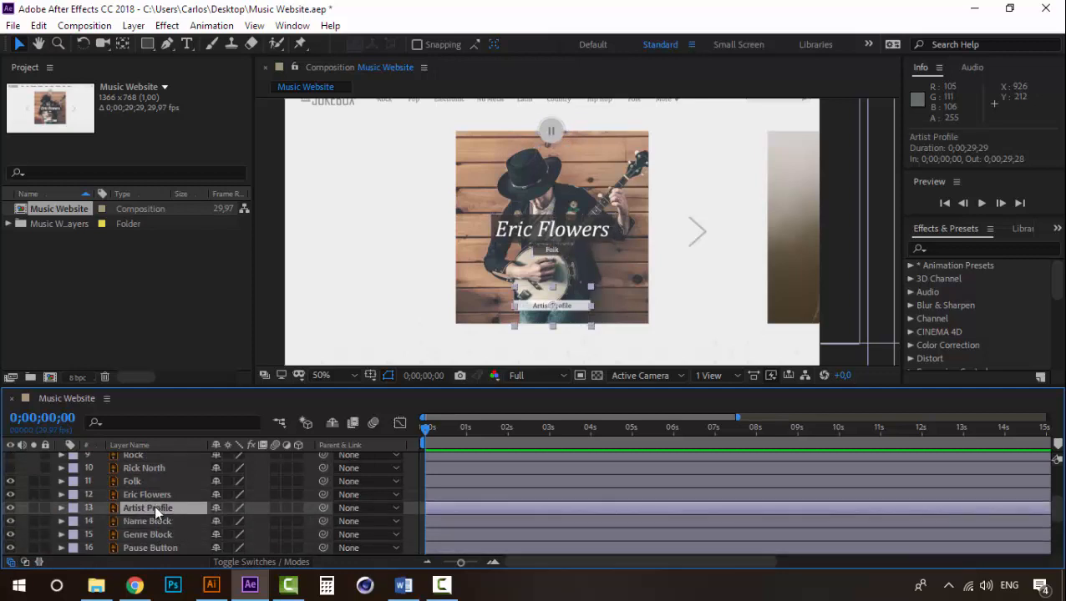
left_click(154, 545, "shift")
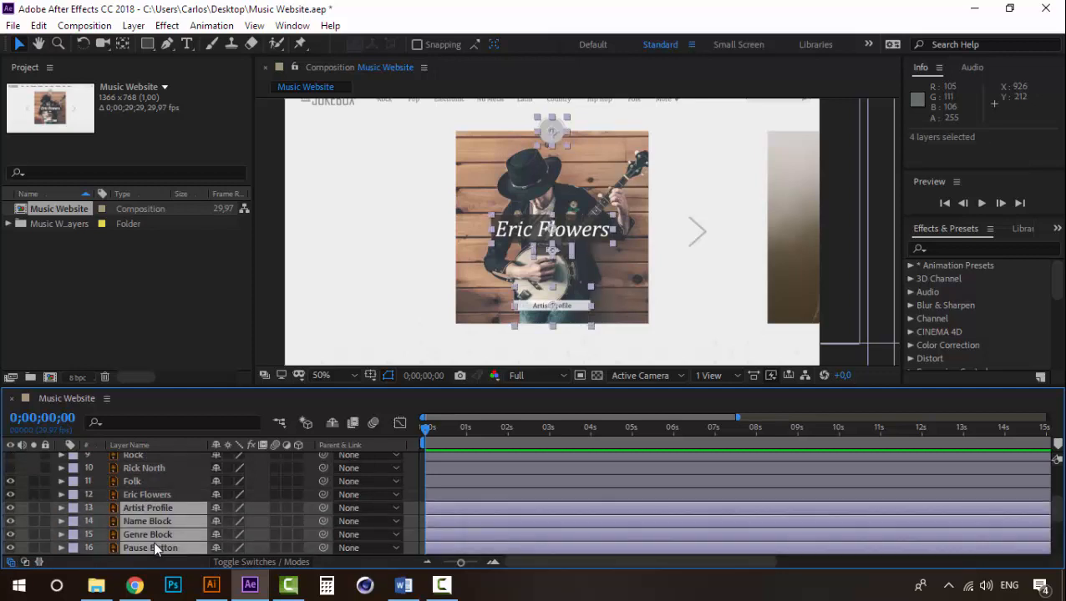
left_click(73, 519)
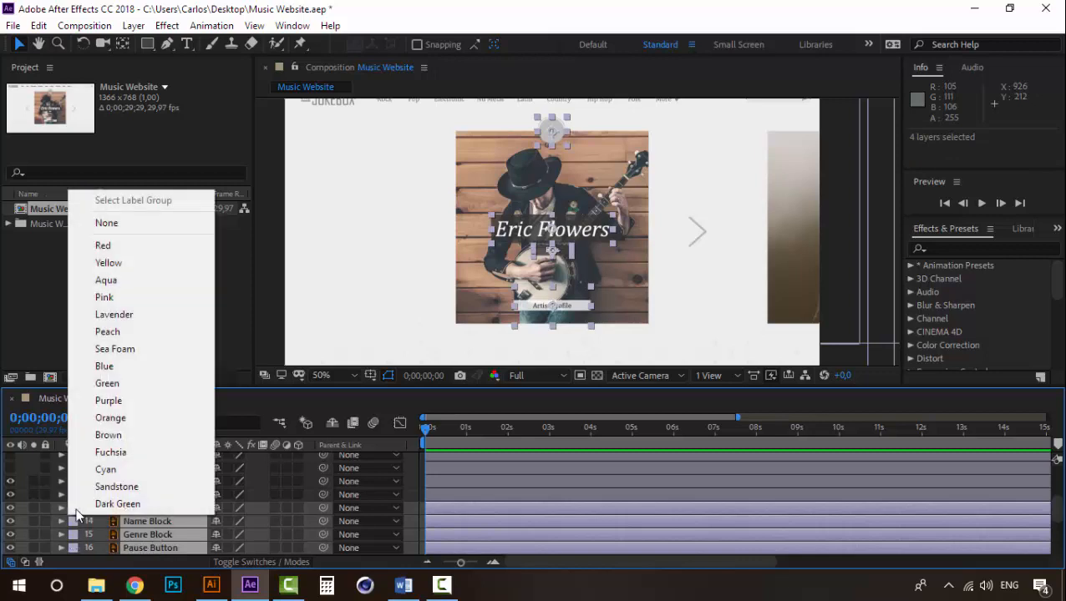
left_click(163, 452)
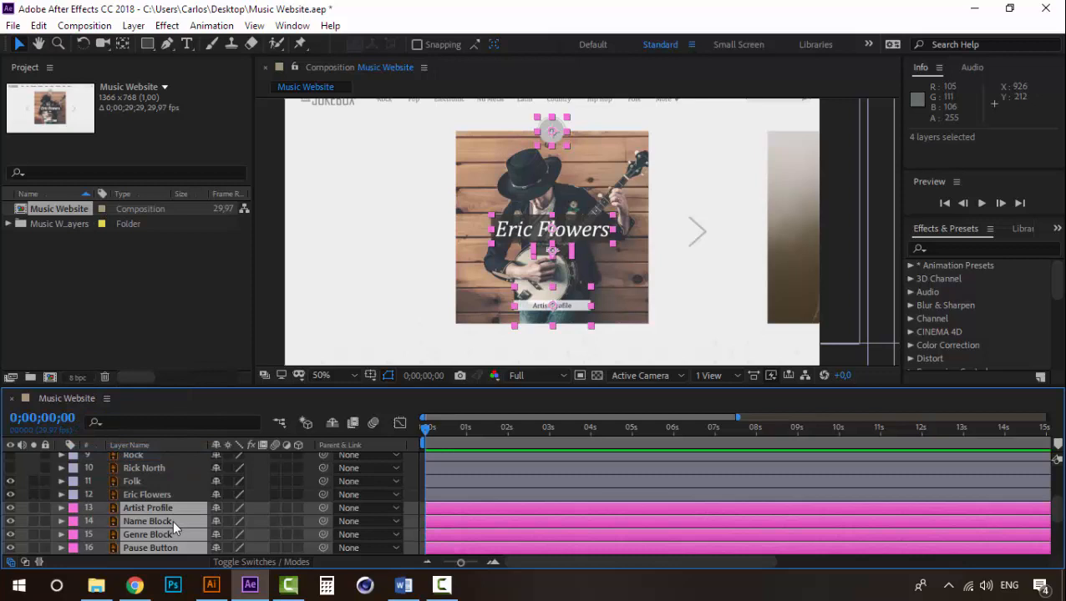
- Add starting Opacity keyframes at 0;00;01;00 to the four fuchsia-labelled layers, Artist Profile through Pause Button
scroll(172, 521, "down", 1)
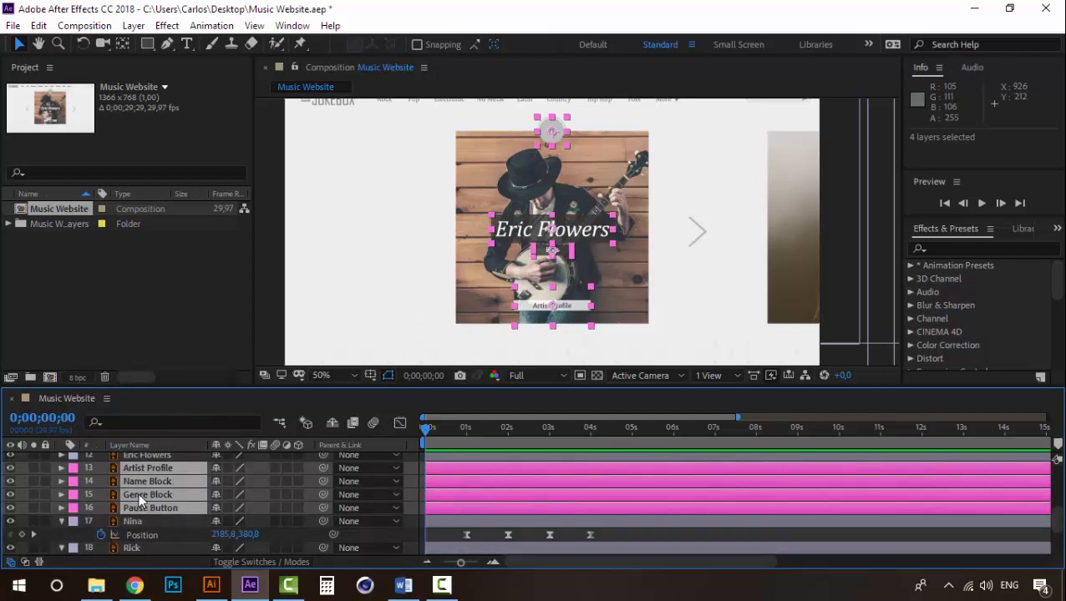
scroll(142, 495, "up", 1)
scroll(152, 498, "down", 1)
scroll(185, 515, "up", 1)
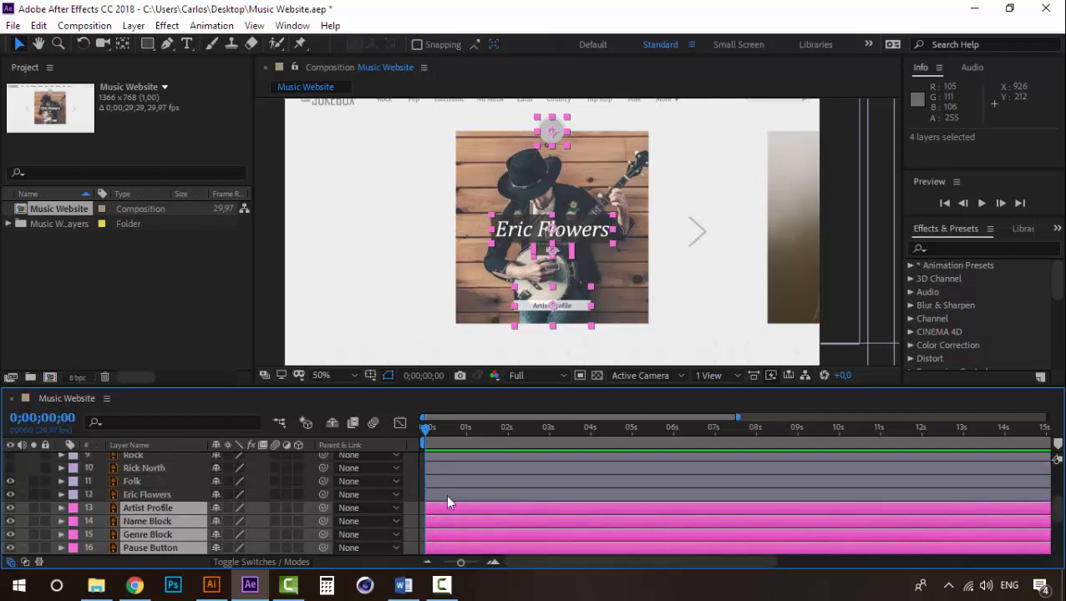
scroll(448, 502, "down", 1)
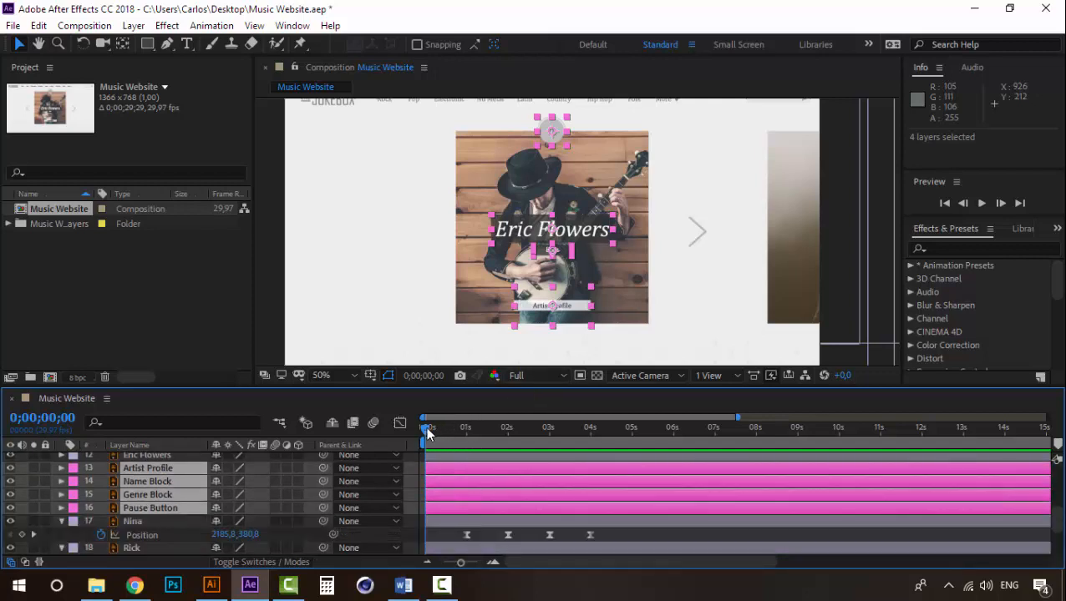
left_click_drag(426, 429, 468, 432)
key("t")
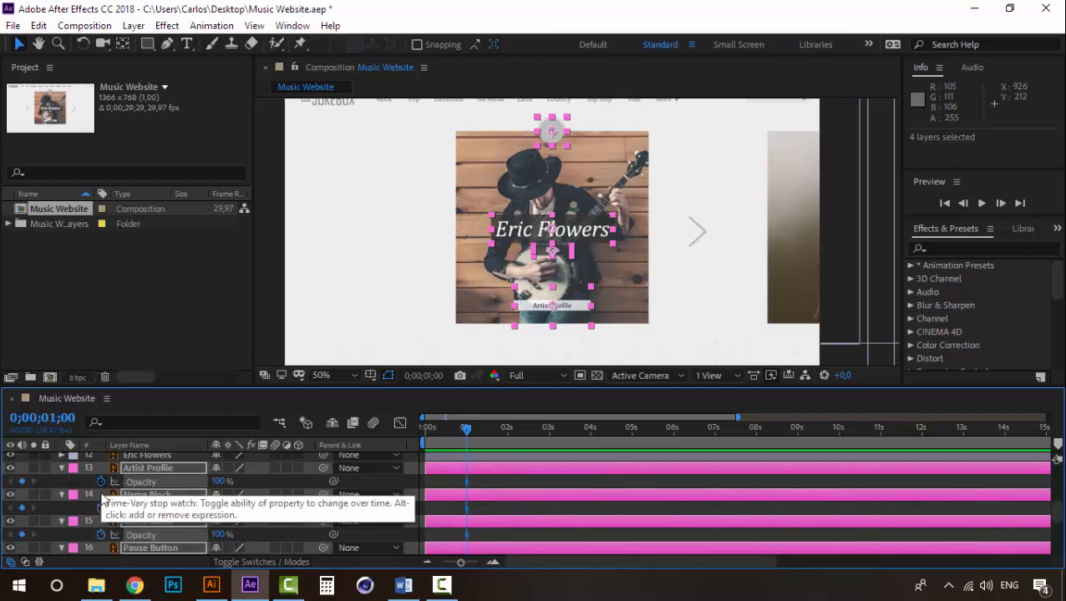
left_click(101, 482)
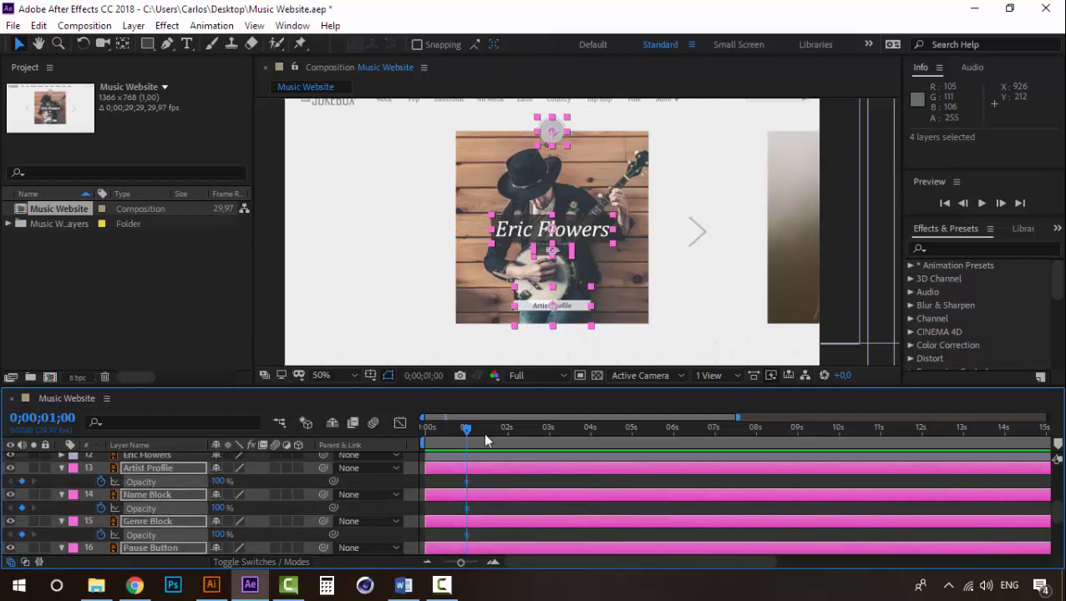
- Set the Opacity of the four fuchsia layers to 0% at 0;00;01;08
mouse_move(466, 433)
left_mouse_down()
mouse_move(507, 438)
mouse_move(456, 433)
mouse_move(485, 430)
left_mouse_up()
left_click(493, 562)
left_click(493, 562)
left_click(494, 565)
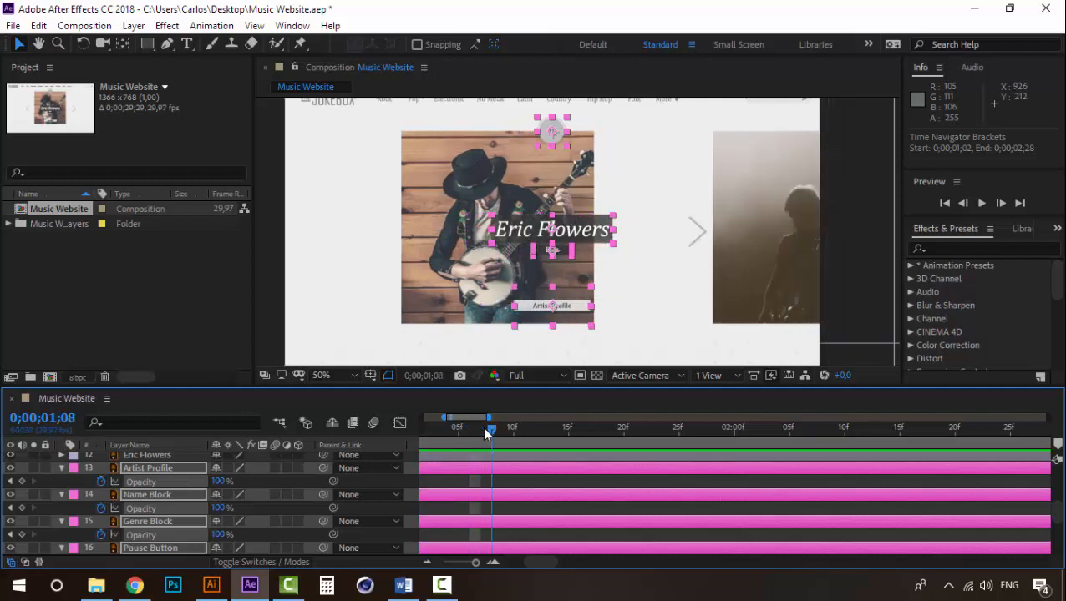
left_click(429, 564)
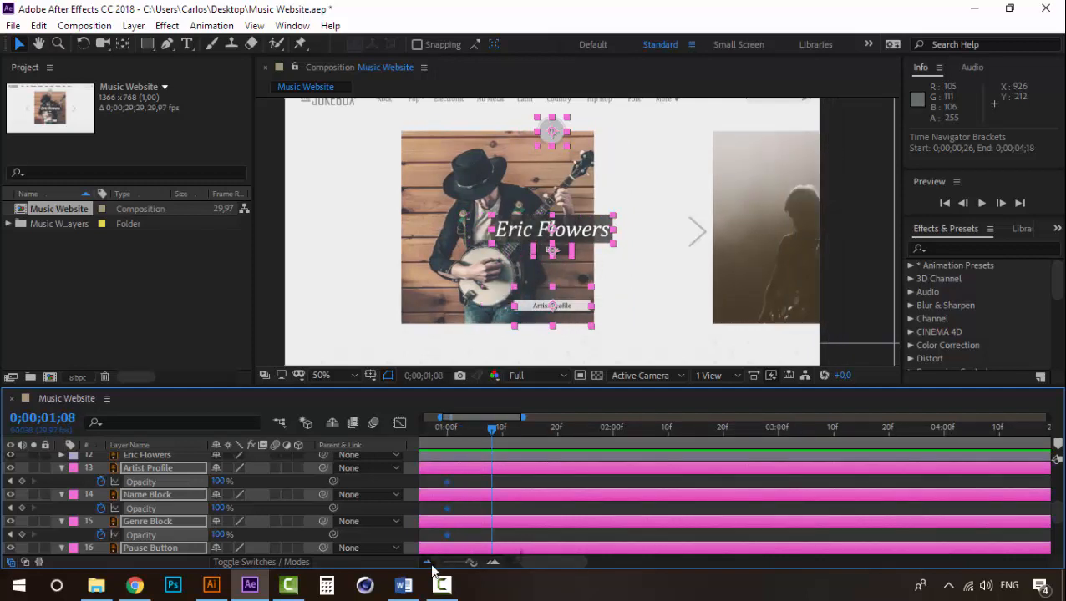
left_click(430, 564)
left_click(430, 564)
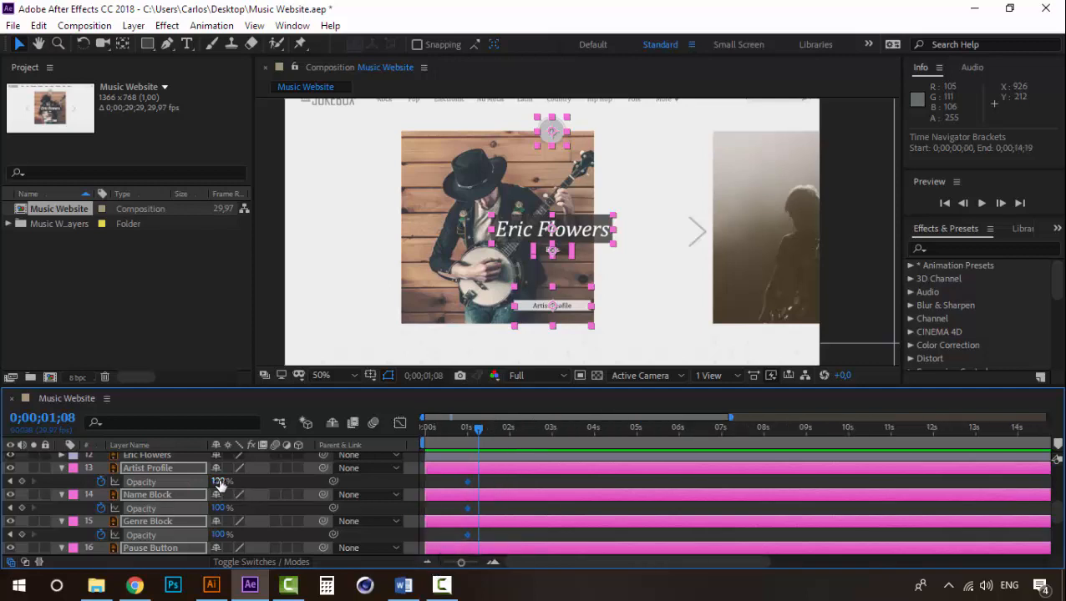
left_click_drag(220, 484, 75, 469)
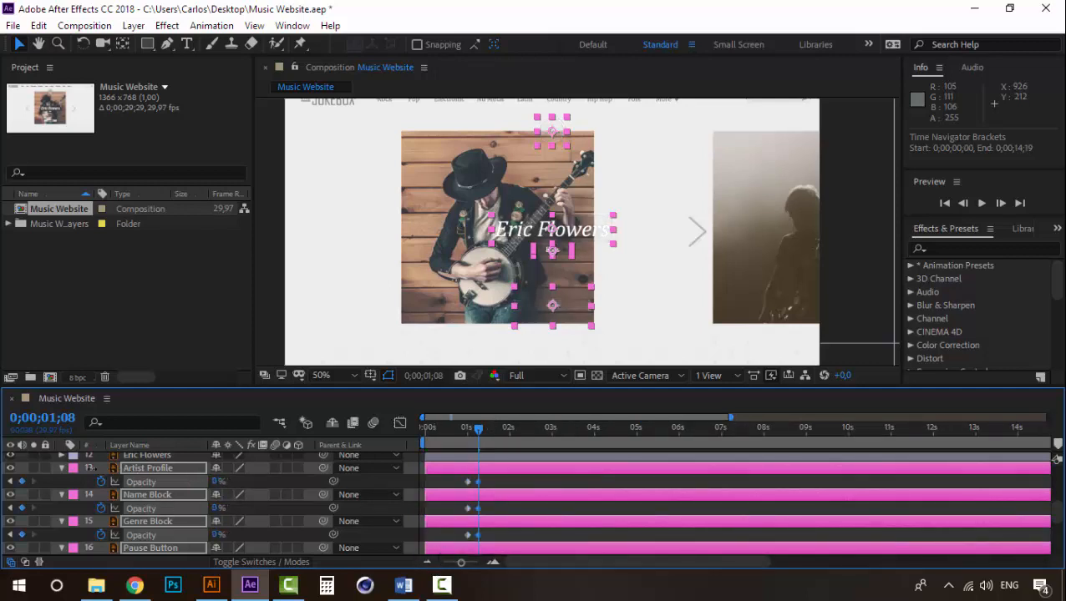
- Play back the fade-out of the four fuchsia layers around the one-second mark, then deselect their keyframes
left_click(467, 433)
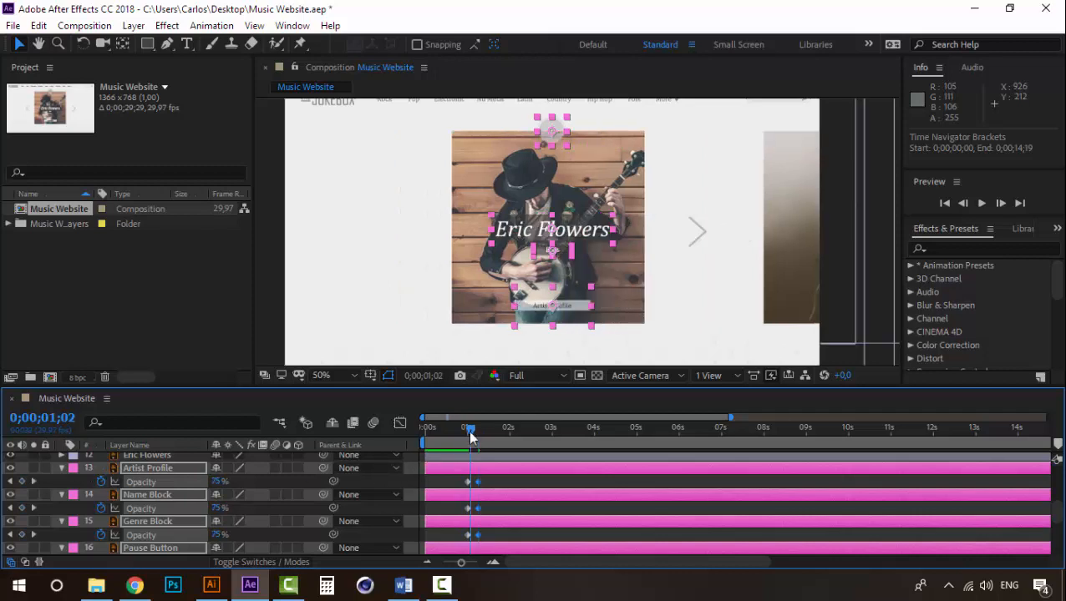
key("space")
left_click(459, 435)
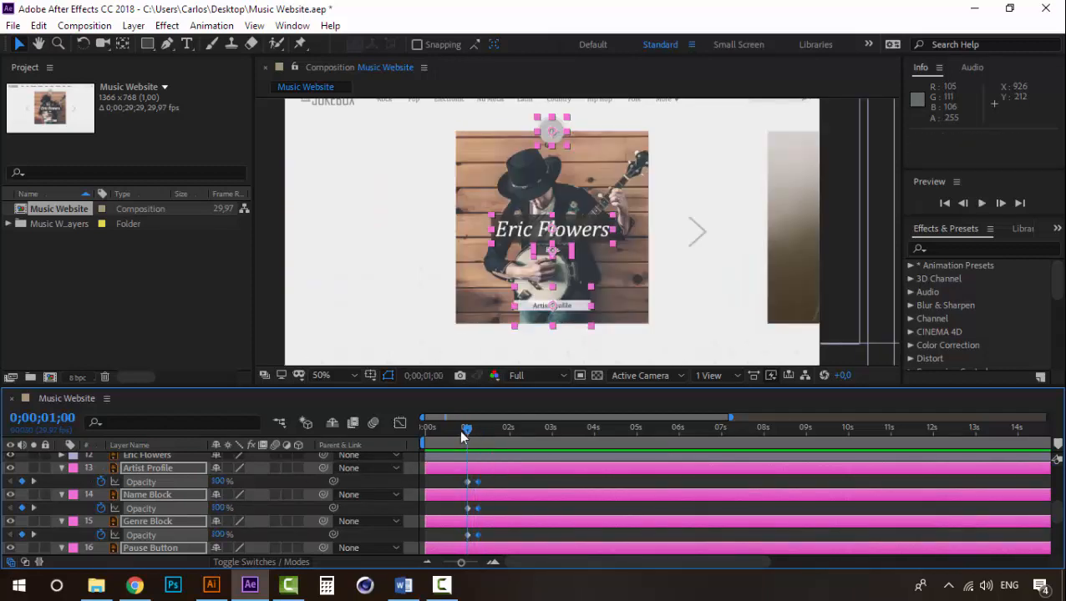
key("space")
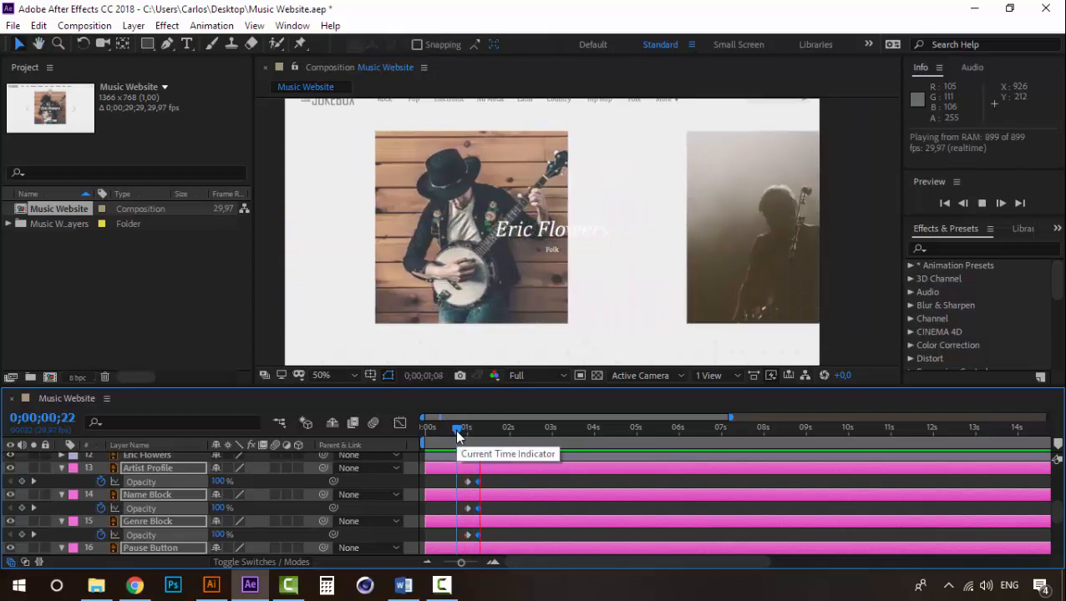
left_click_drag(457, 435, 467, 439)
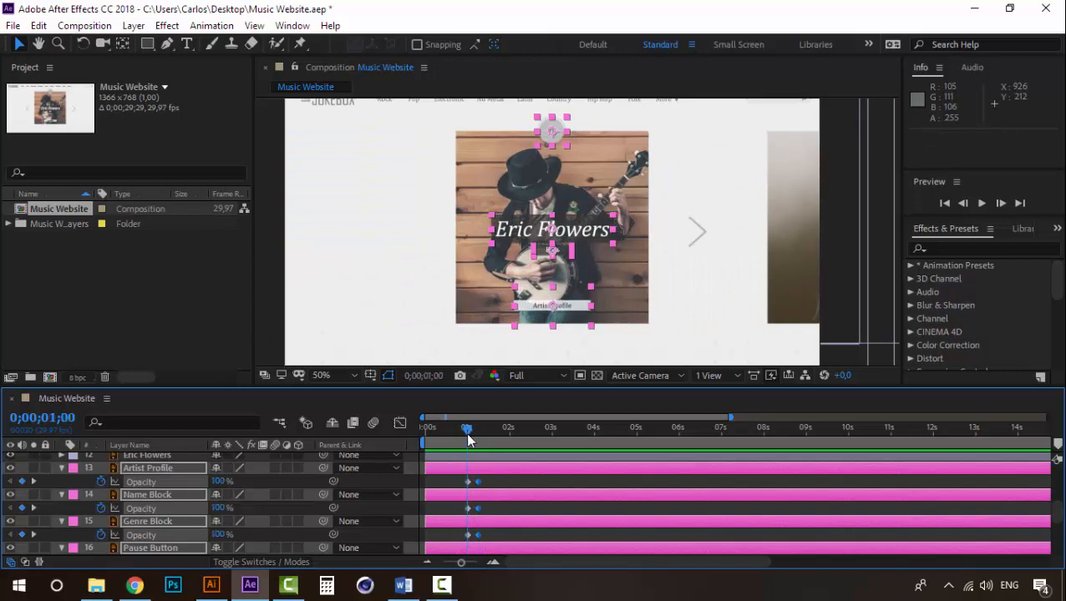
left_click(484, 483)
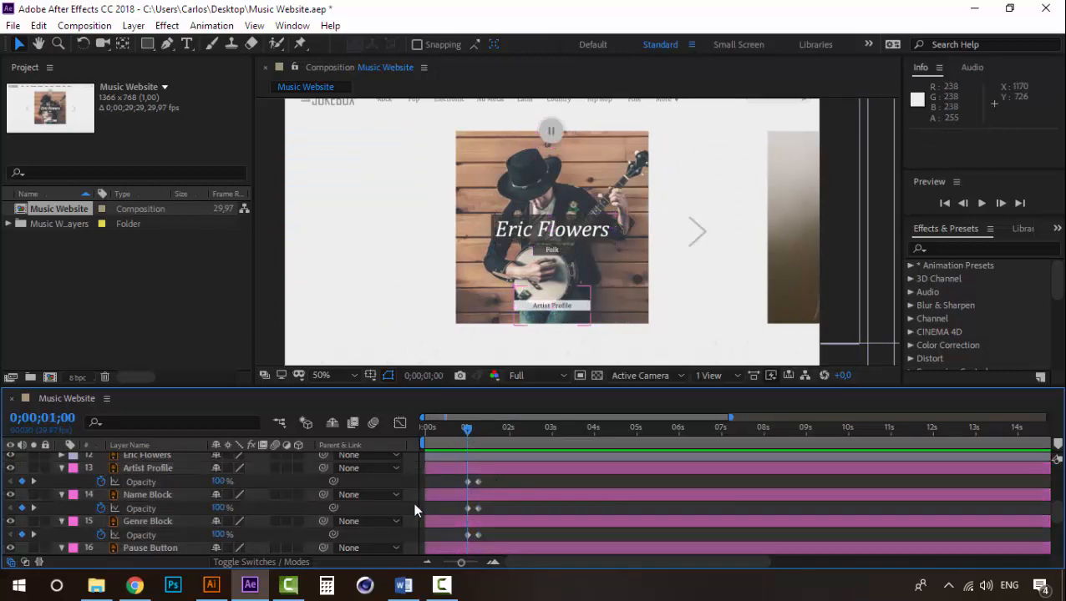
- Fade out the Folk layer and the artist-name text layer below it with Opacity keyframes at 0;00;01;00 and 0% at 0;00;01;08
scroll(165, 490, "up", 1)
left_click(145, 495)
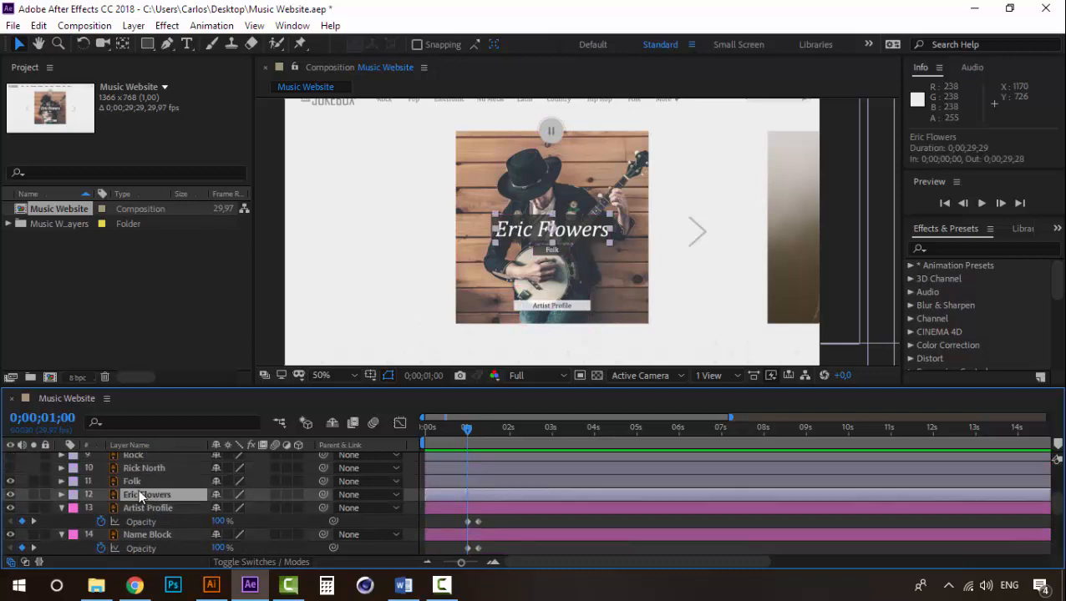
left_click(138, 486, "shift")
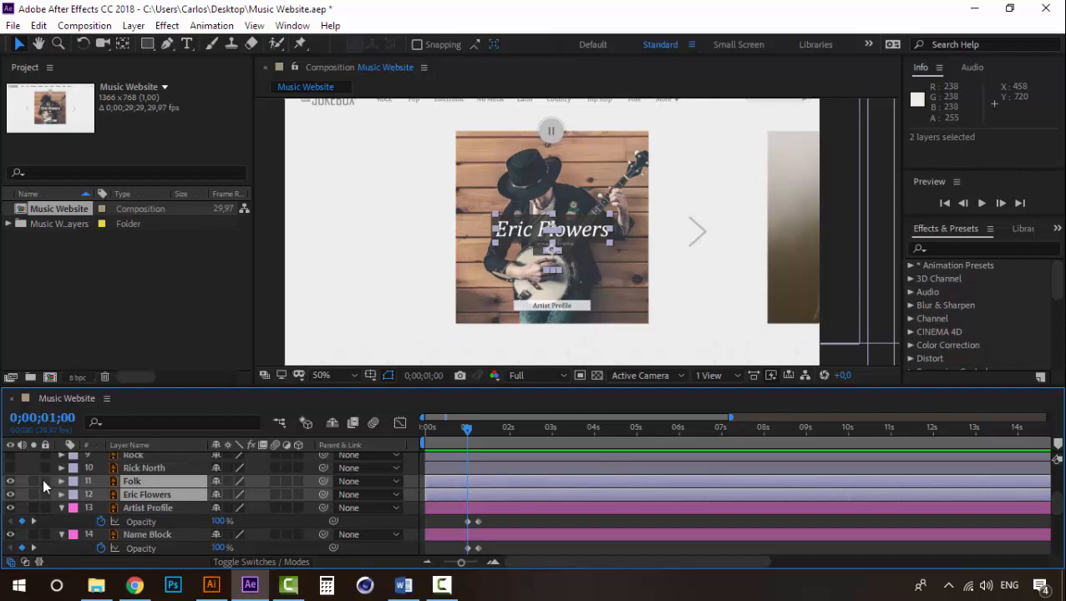
key("t")
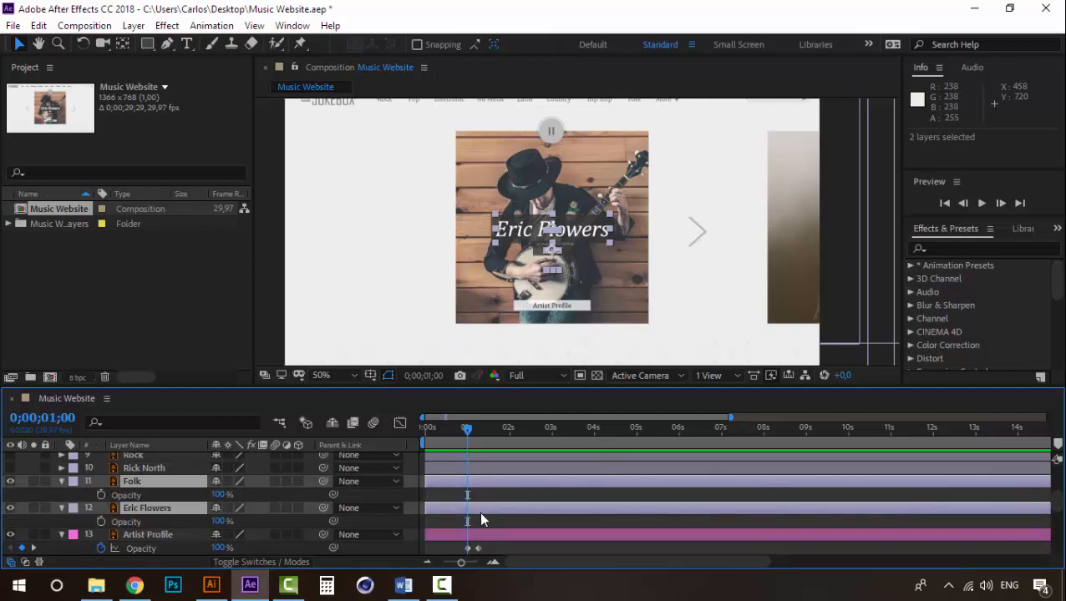
left_click(100, 495)
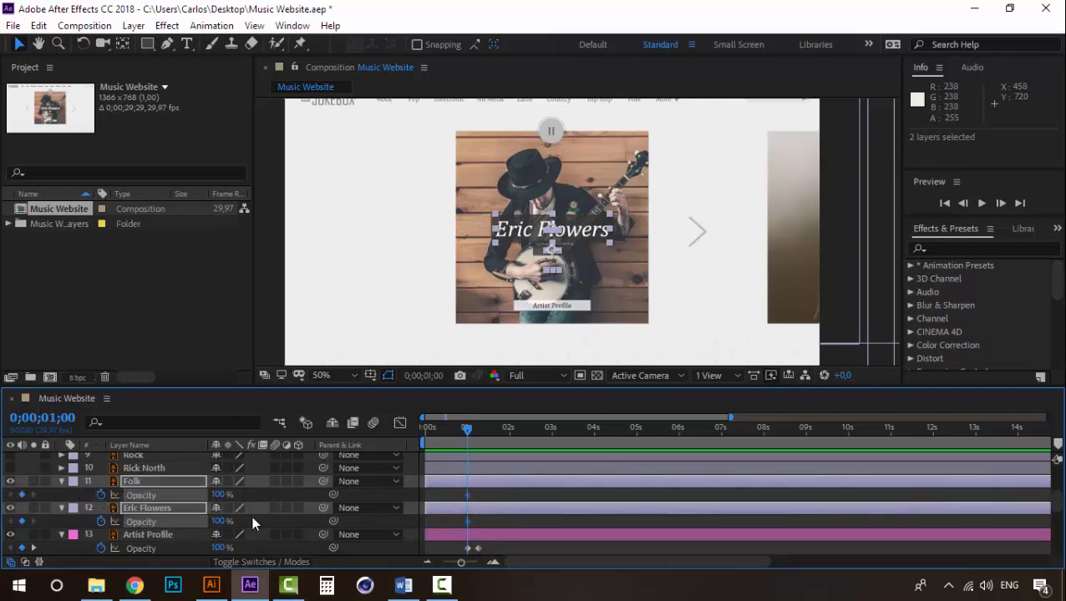
left_click_drag(467, 429, 478, 428)
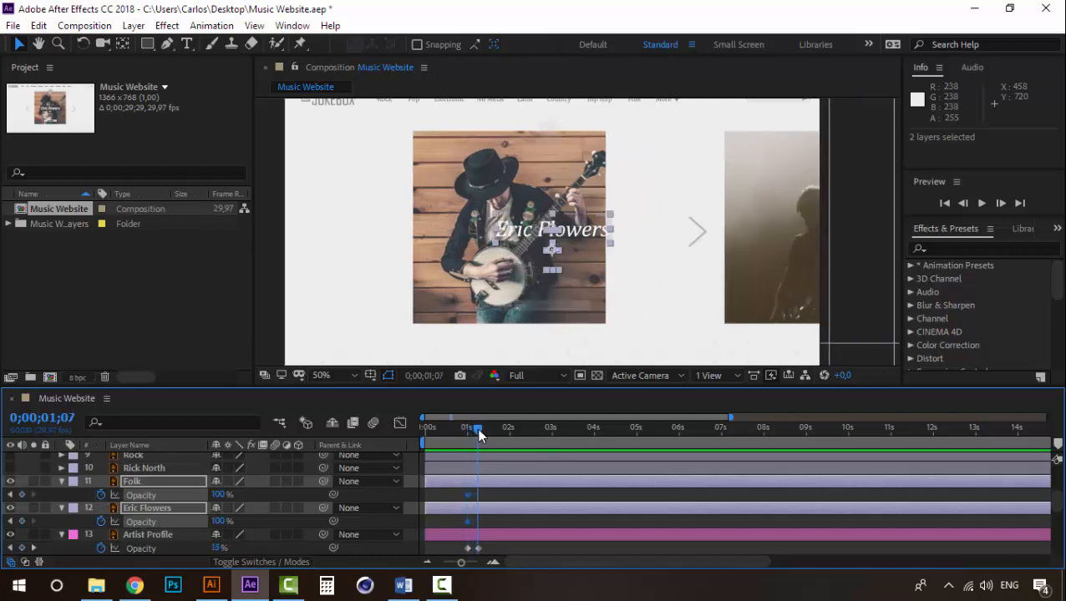
left_click_drag(222, 496, 86, 494)
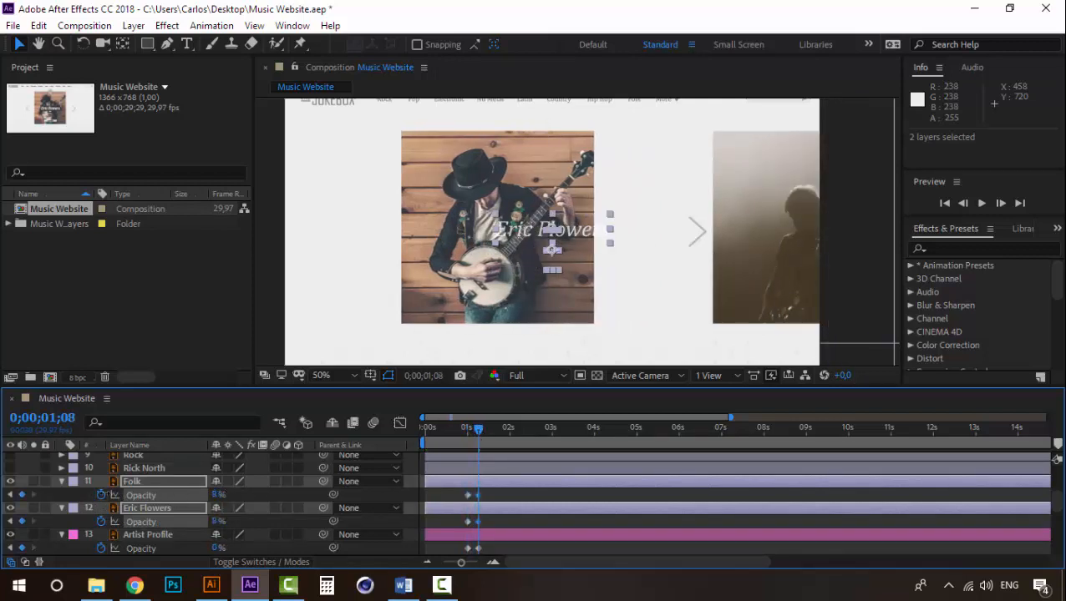
- Preview the text and block fade-out from about 0;00;00;19
left_click_drag(468, 439, 450, 429)
key("space")
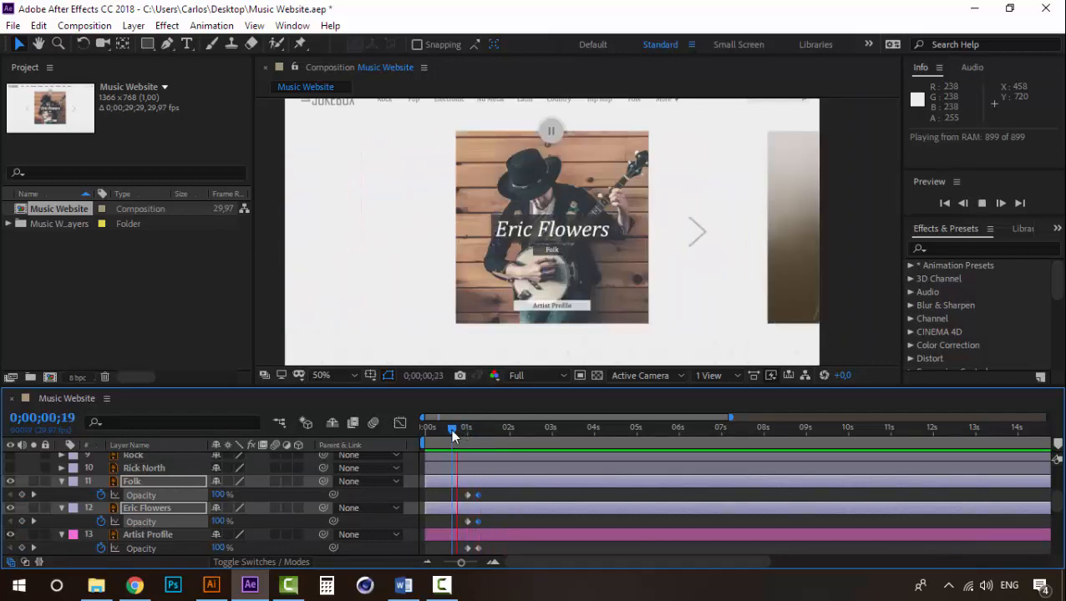
key("space")
- Add Opacity keyframes at 0;00;01;25 to the four fuchsia layers, Artist Profile through Pause Button, keeping their current value
left_click_drag(452, 428, 503, 435)
key("space")
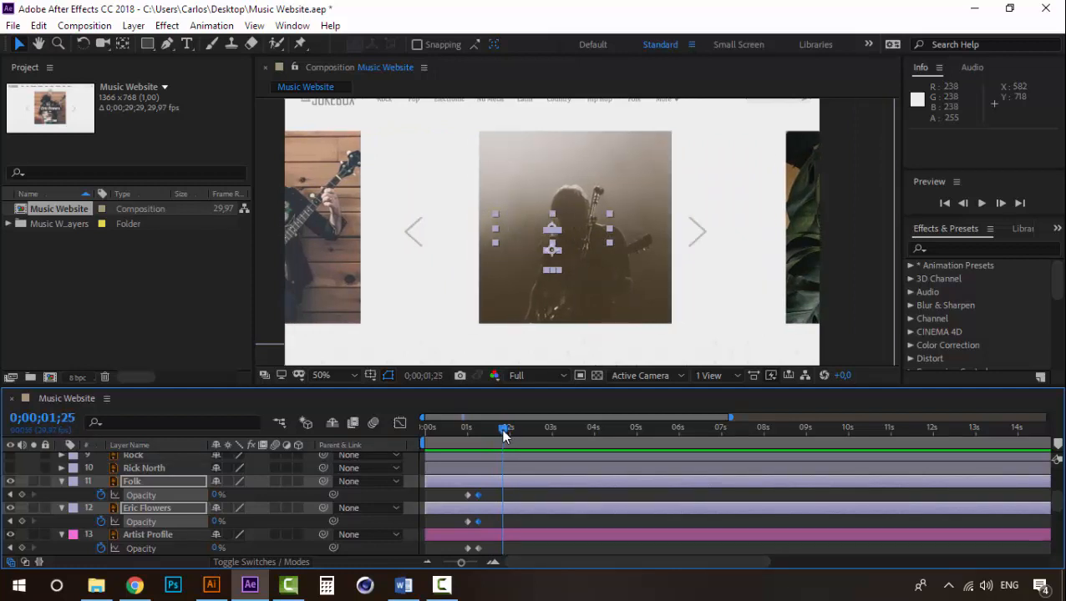
scroll(524, 514, "down", 1)
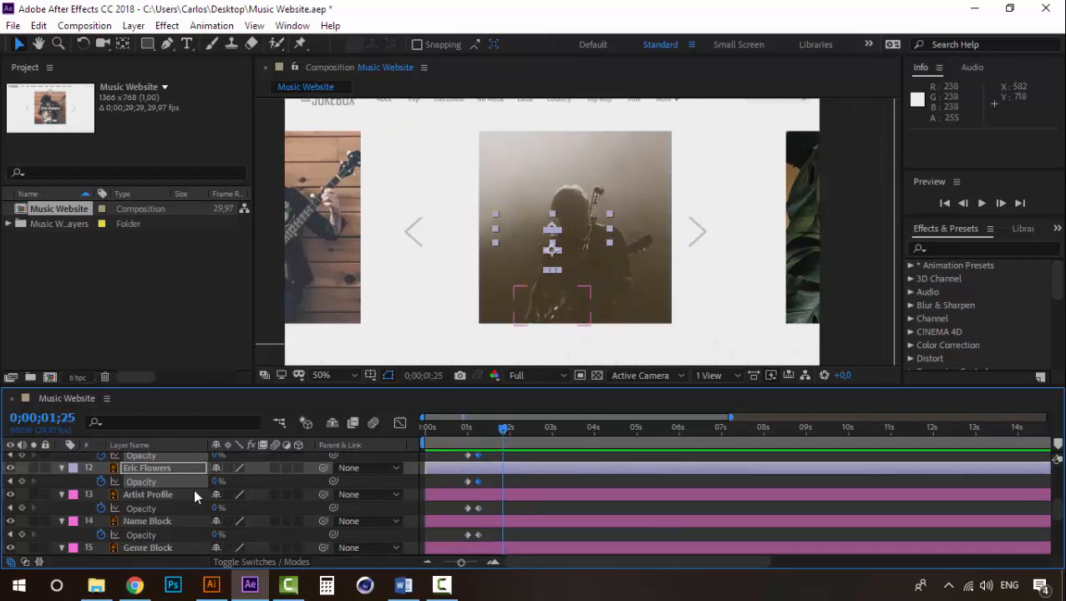
left_click(491, 484)
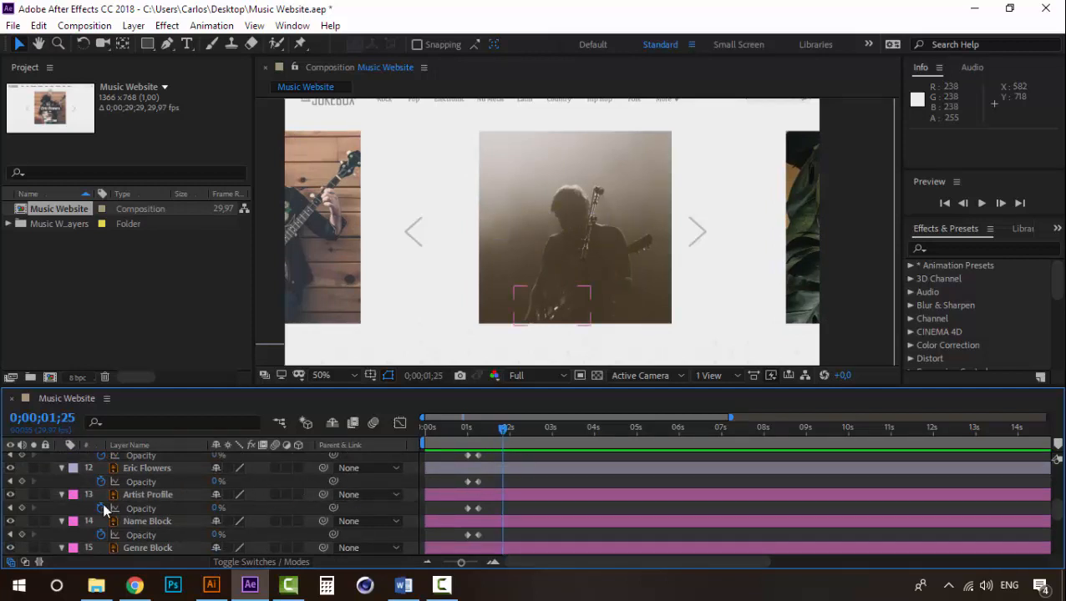
left_click(142, 492)
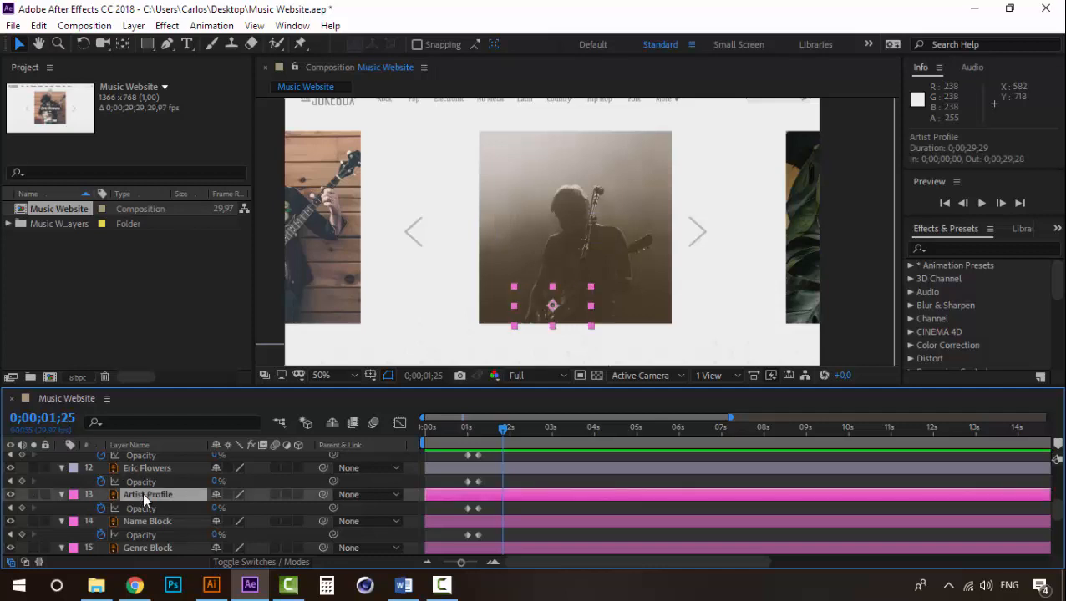
scroll(142, 501, "down", 1)
left_click(153, 537, "shift")
scroll(137, 539, "down", 1)
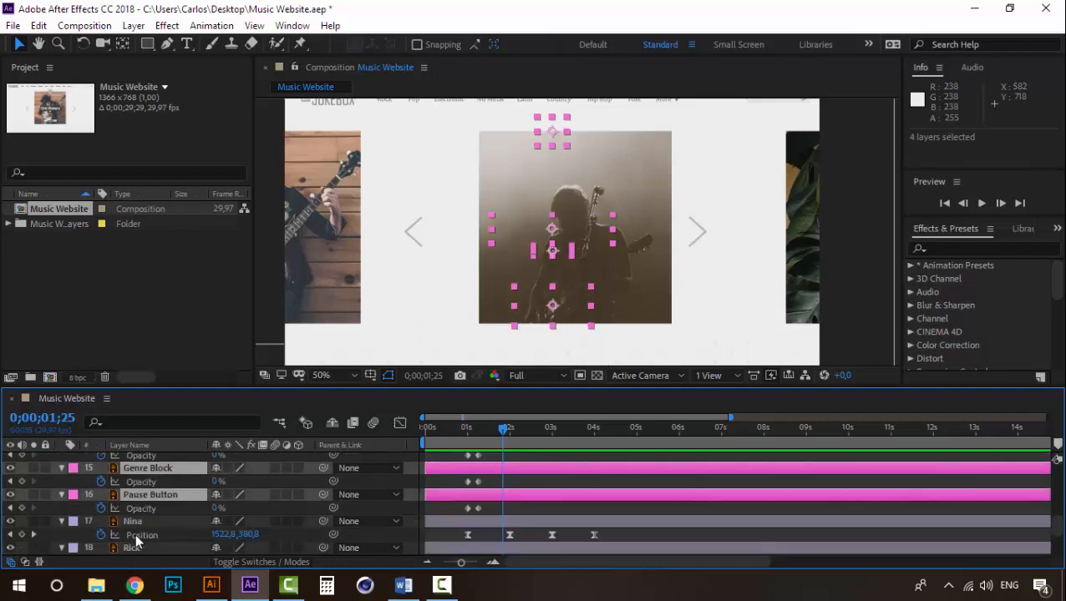
scroll(135, 533, "up", 1)
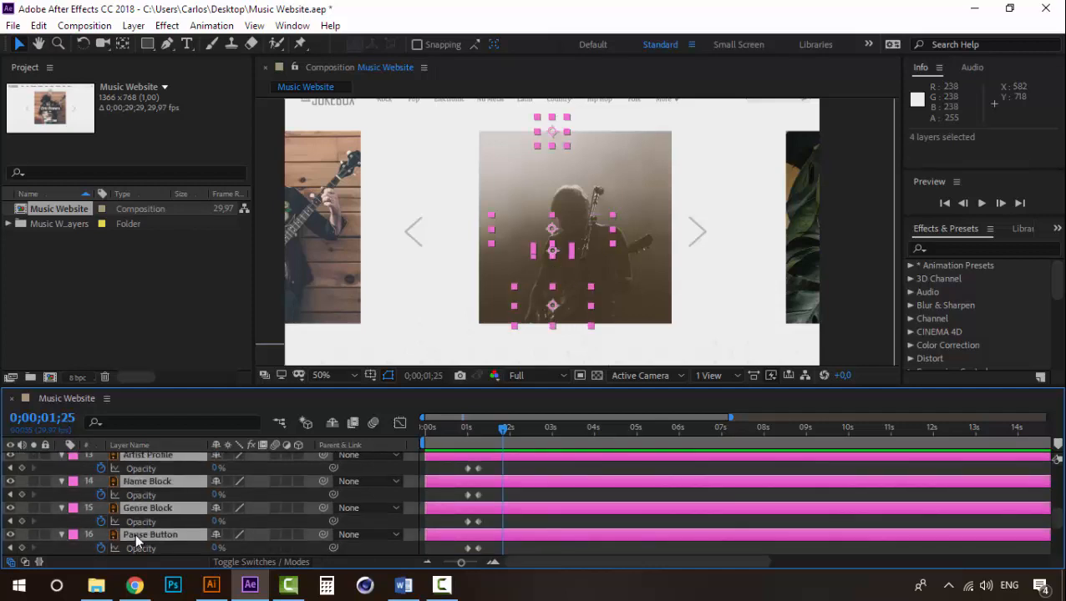
left_click(22, 468)
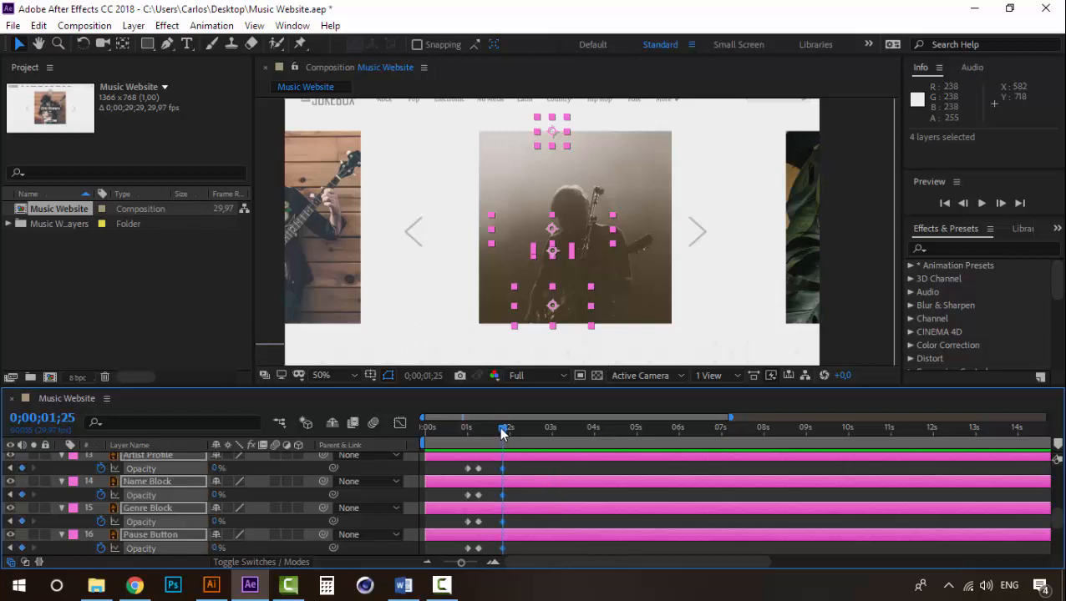
- Set the Opacity of the four fuchsia layers to 100% at 0;00;02;02 and preview the fade-in from 0;00;01;25
left_click_drag(502, 430, 510, 431)
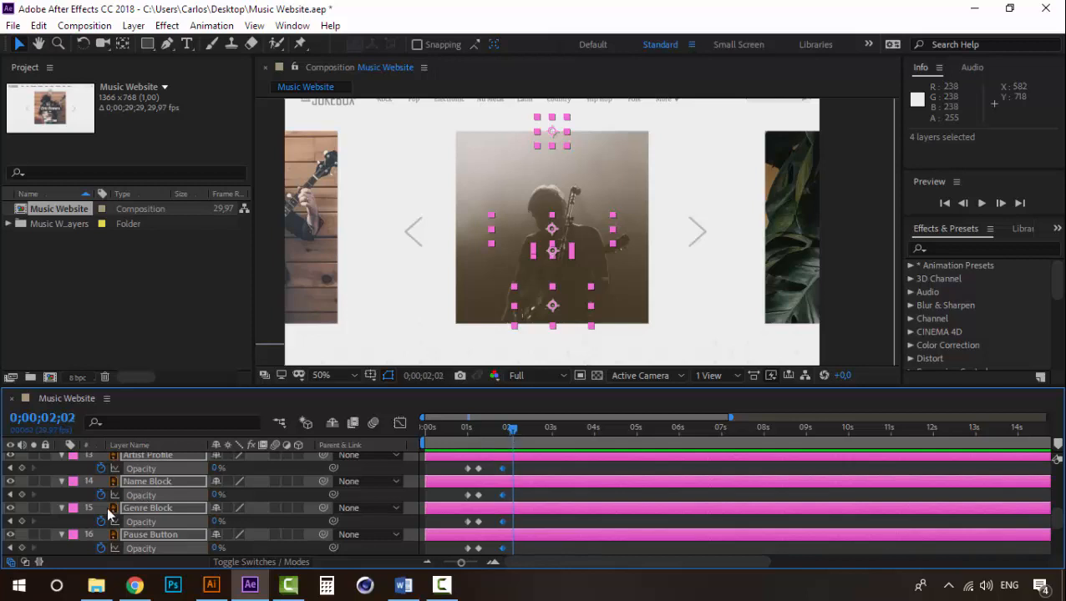
left_click_drag(217, 495, 352, 494)
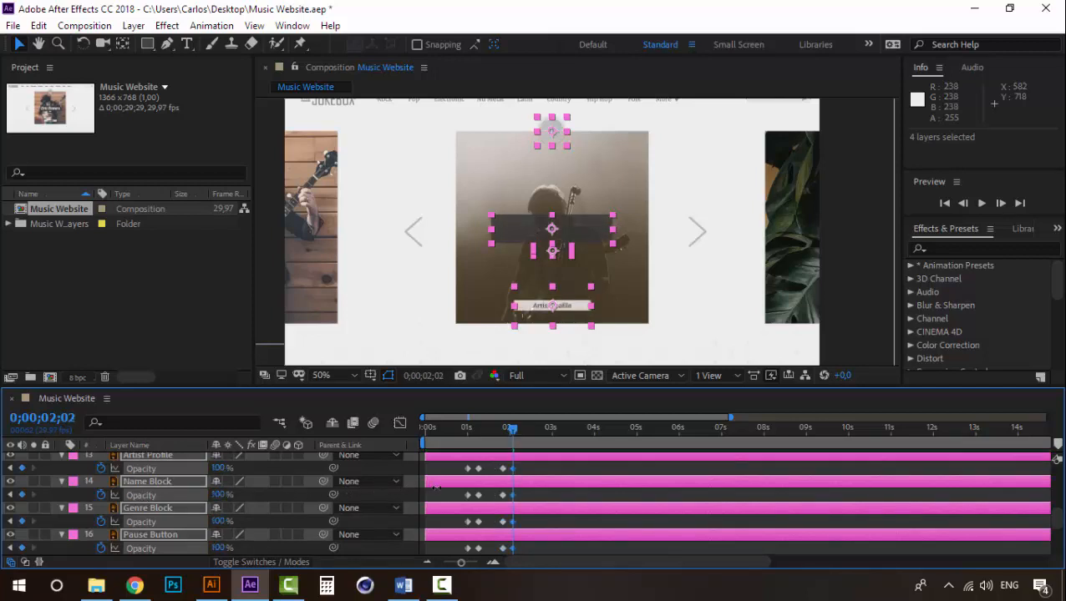
mouse_move(511, 432)
left_mouse_down()
mouse_move(495, 428)
mouse_move(505, 431)
left_mouse_up()
key("space")
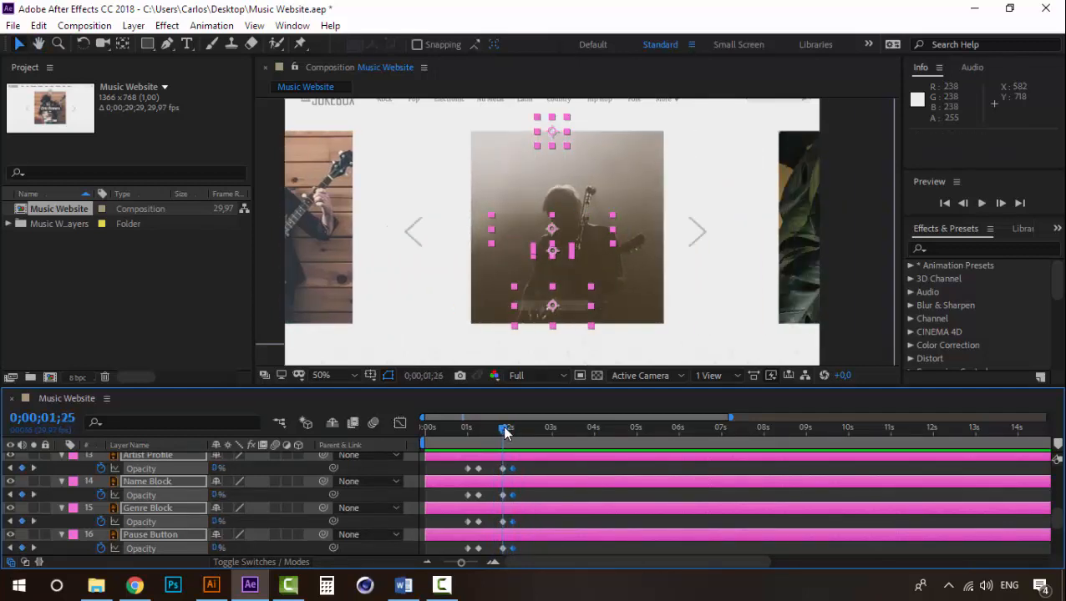
- Trim the ends of the Folk layer and the artist-name text layer below it to 0;00;01;25
scroll(154, 507, "up", 3)
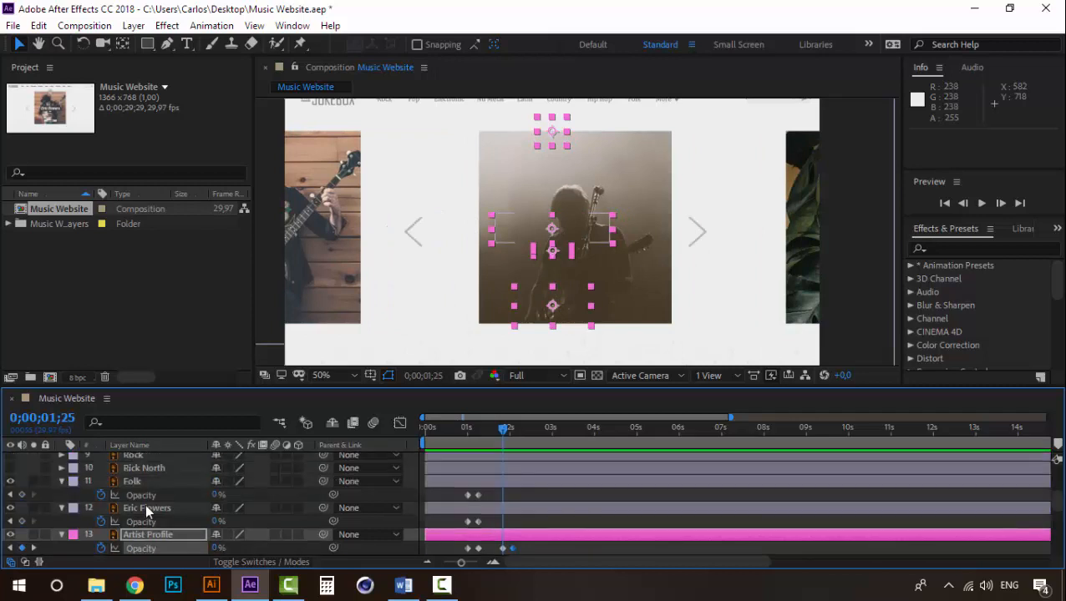
left_click(145, 505)
left_click(147, 480, "ctrl")
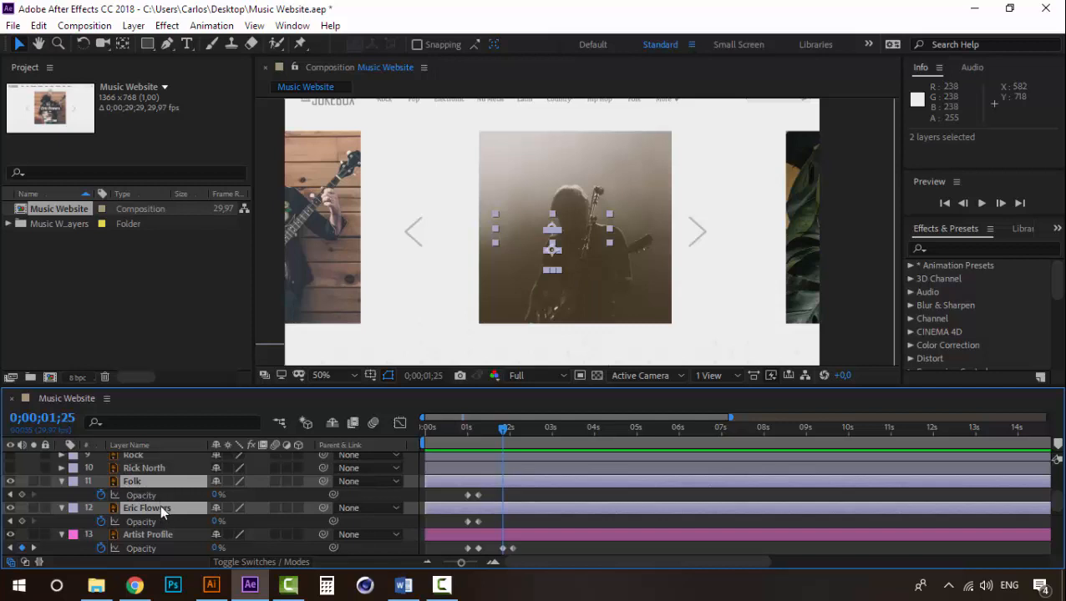
key("alt+bracketright")
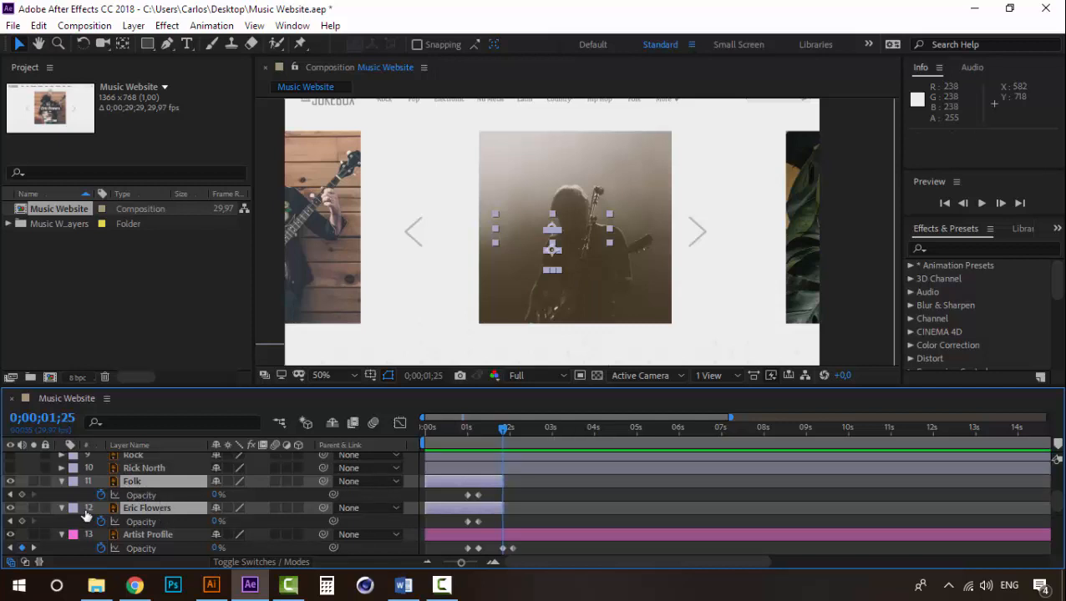
- Make the Rock layer and the artist-name text layer below it visible, and trim their starts to 0;00;01;25
left_click(148, 469)
scroll(133, 509, "up", 1)
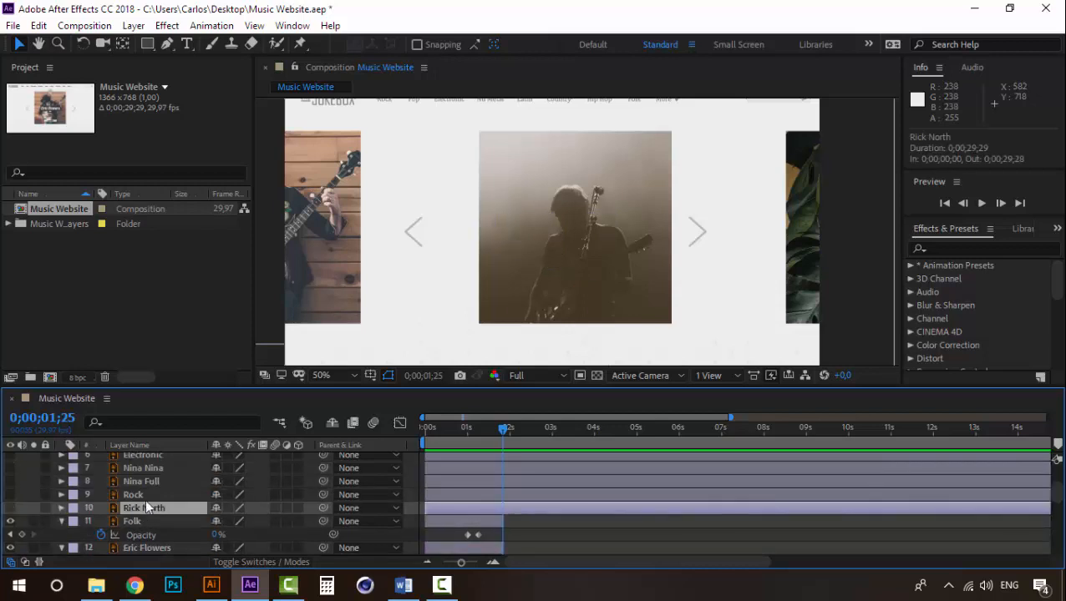
left_click(10, 508)
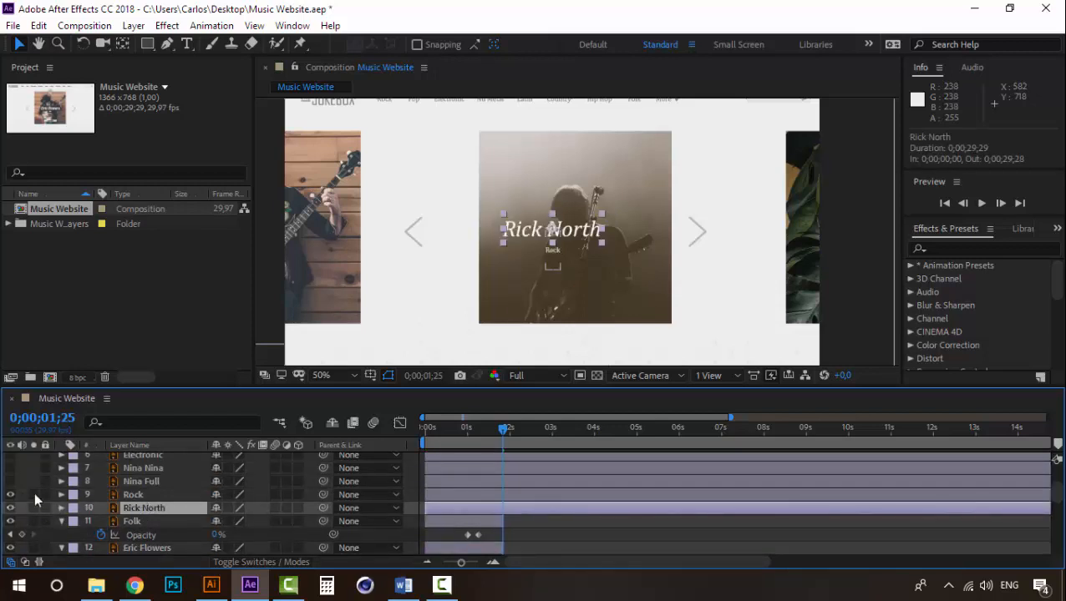
left_click(137, 497)
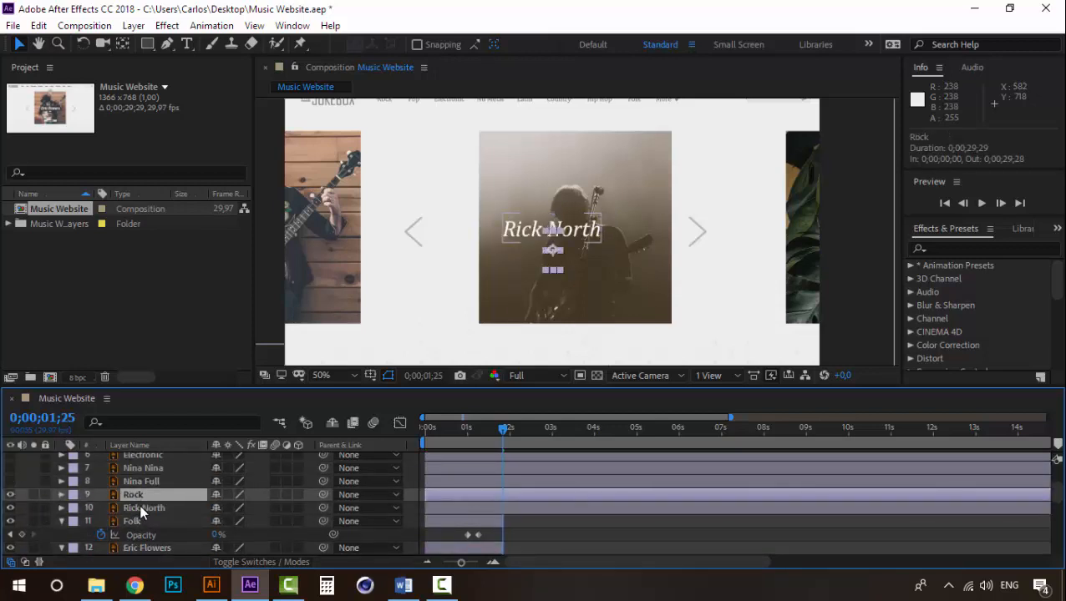
left_click(142, 510, "ctrl")
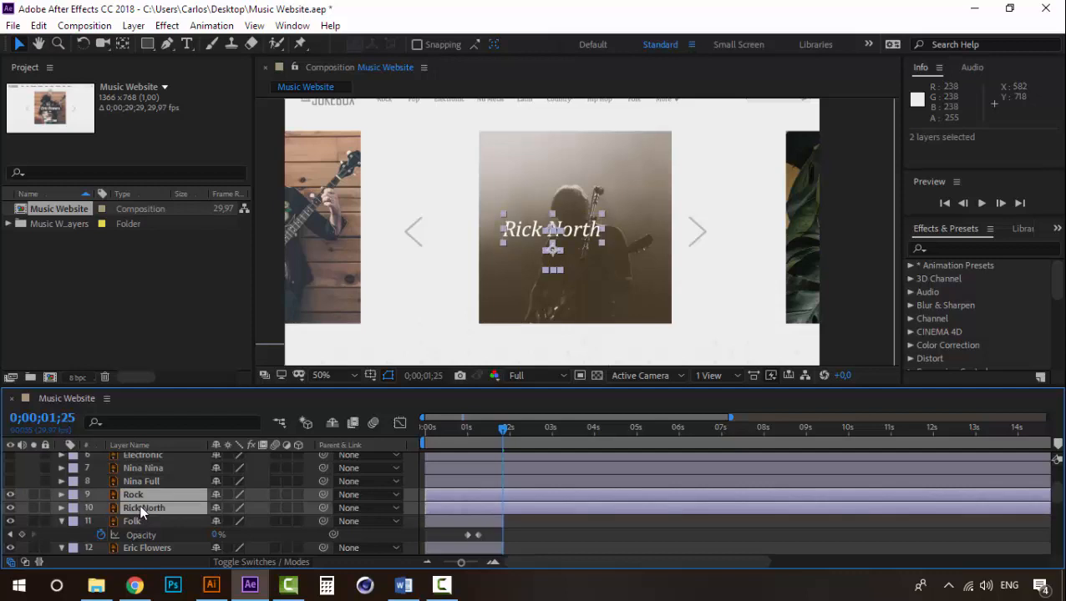
key("alt+bracketleft")
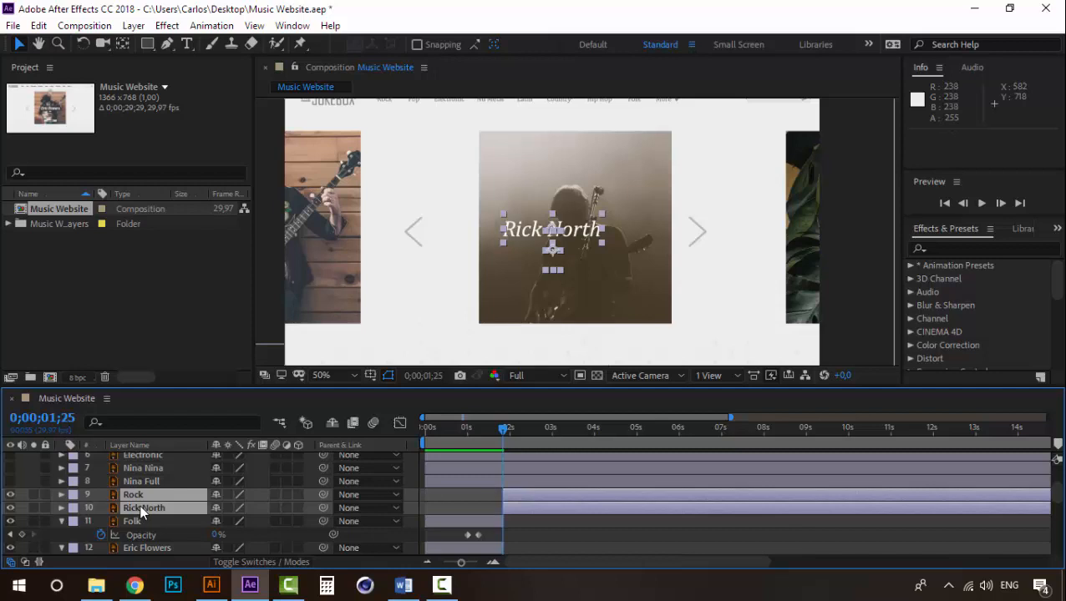
- Add Opacity keyframes of 0% at 0;00;01;25 to the Rock layer and the artist-name text layer below it
key("alt+shift+t")
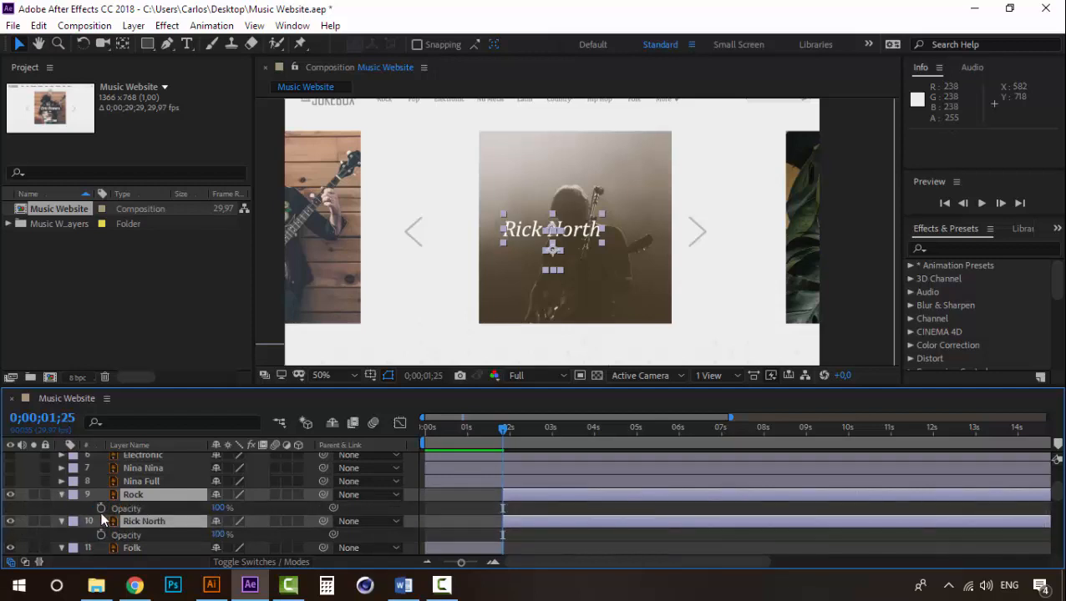
left_click(100, 508)
left_click(101, 535)
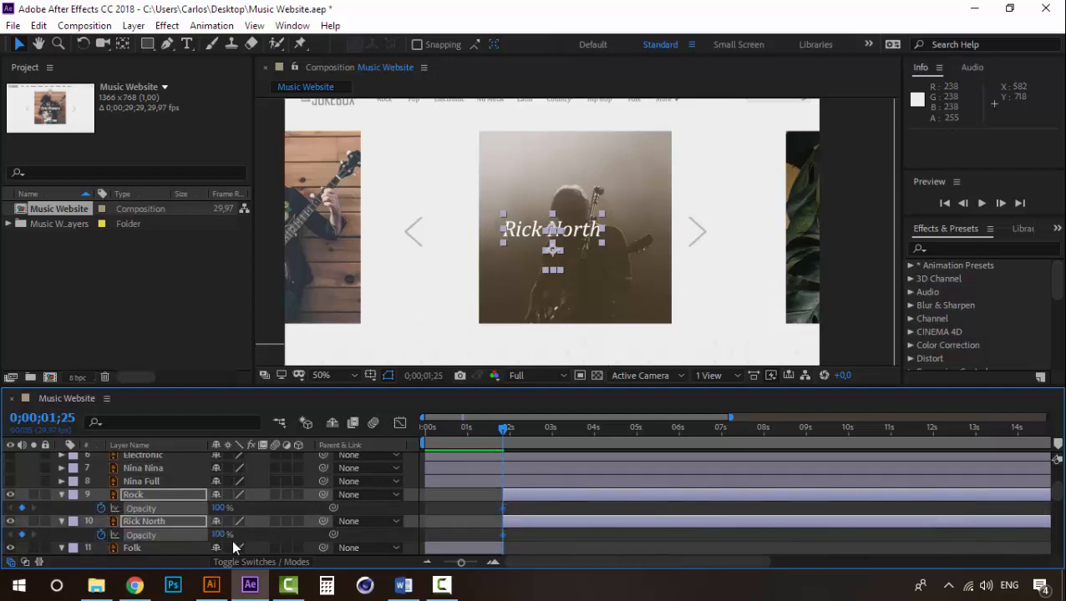
left_click(221, 508)
type("0")
key("Return")
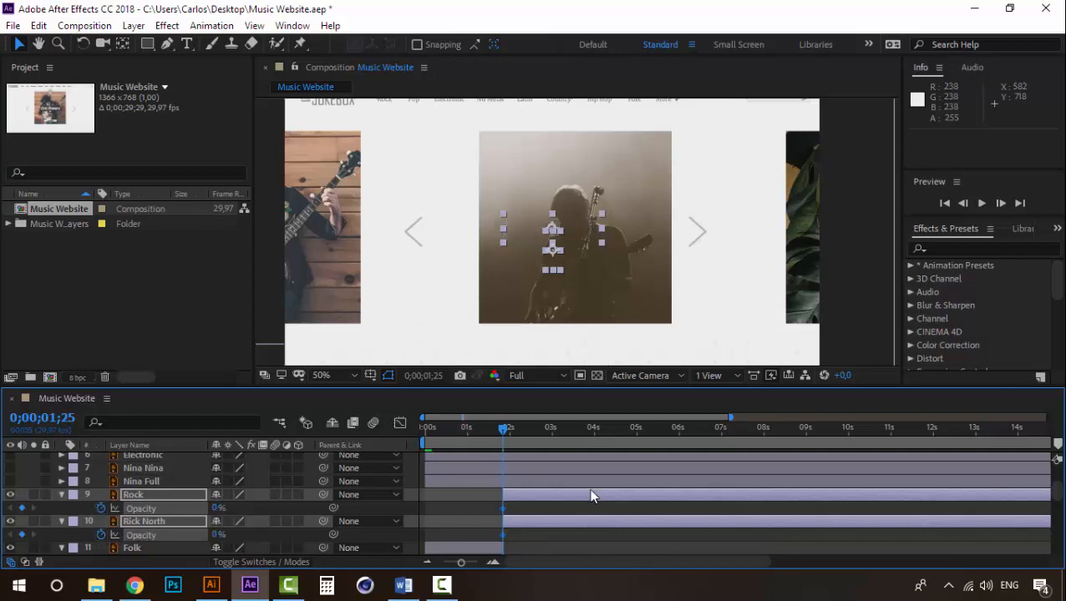
- Set the Opacity of the Rock layer and its artist-name text layer to 100% at 0;00;02;02
scroll(510, 496, "down", 3)
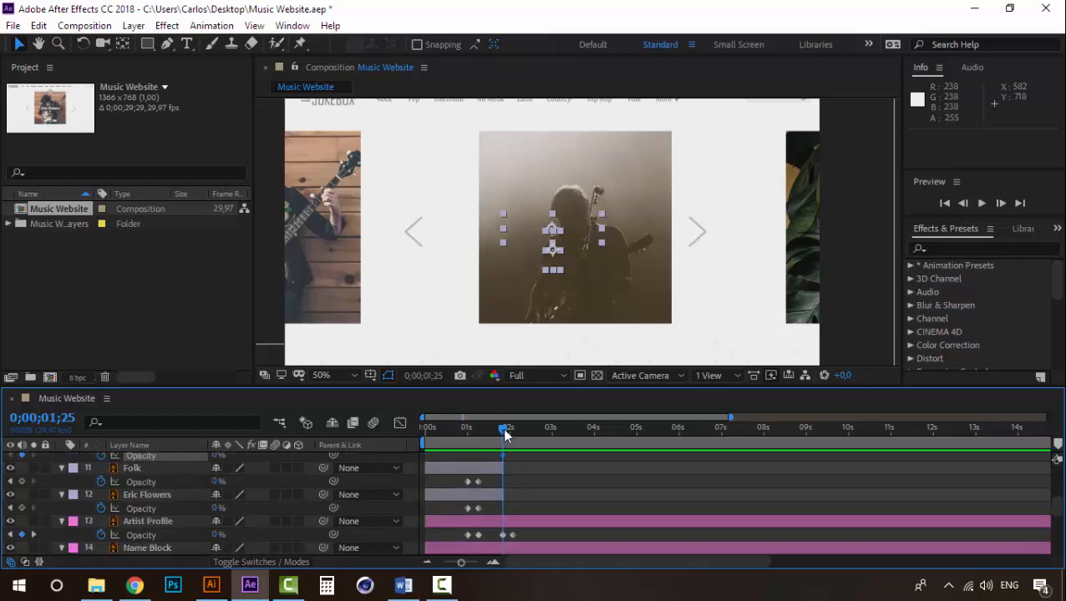
left_click_drag(504, 433, 513, 432)
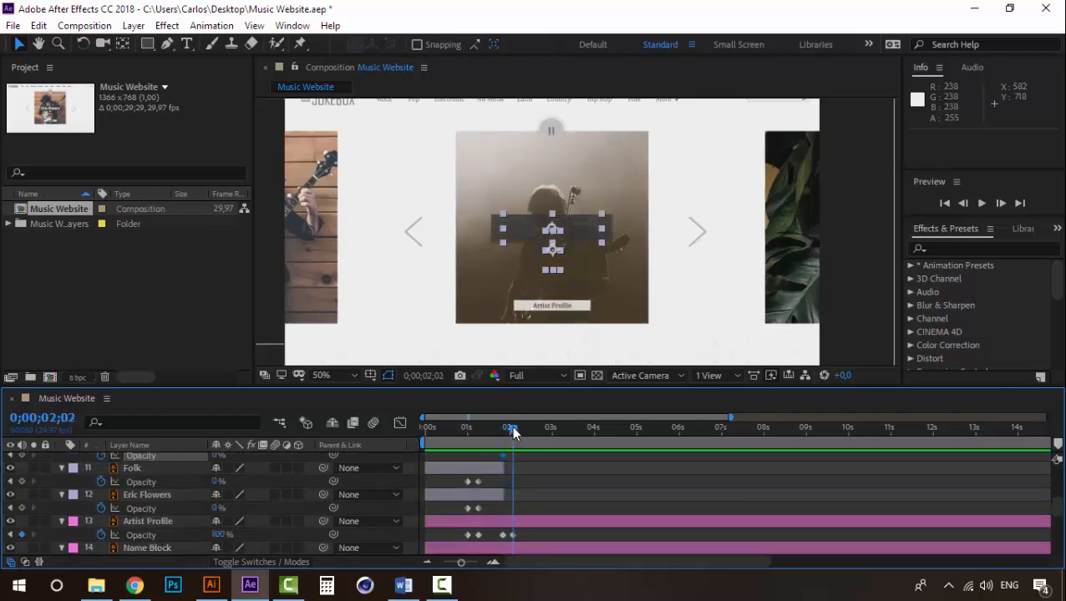
scroll(528, 494, "up", 3)
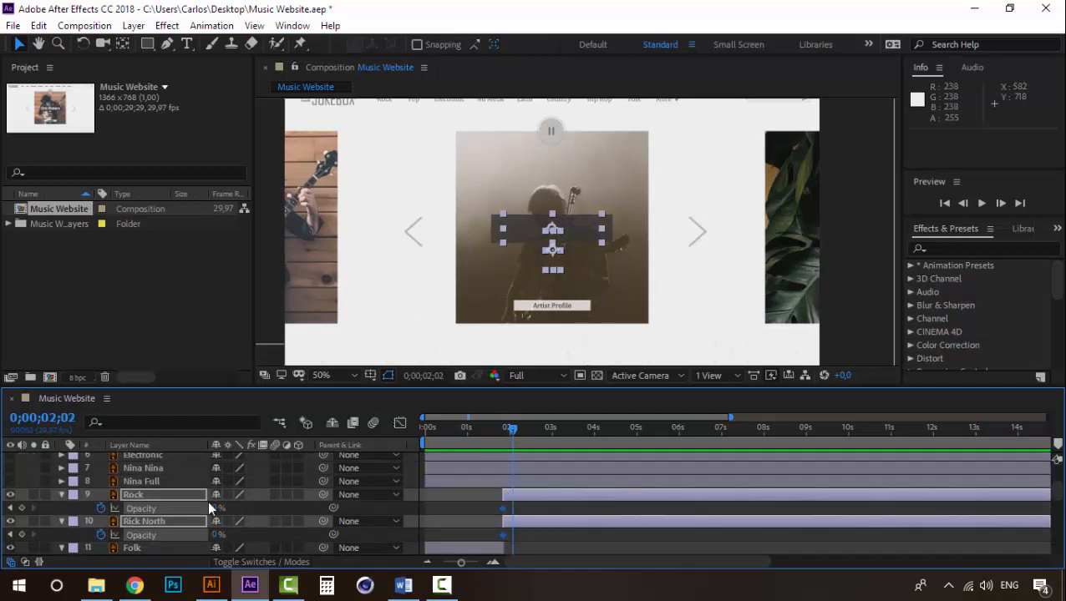
left_click_drag(215, 509, 267, 509)
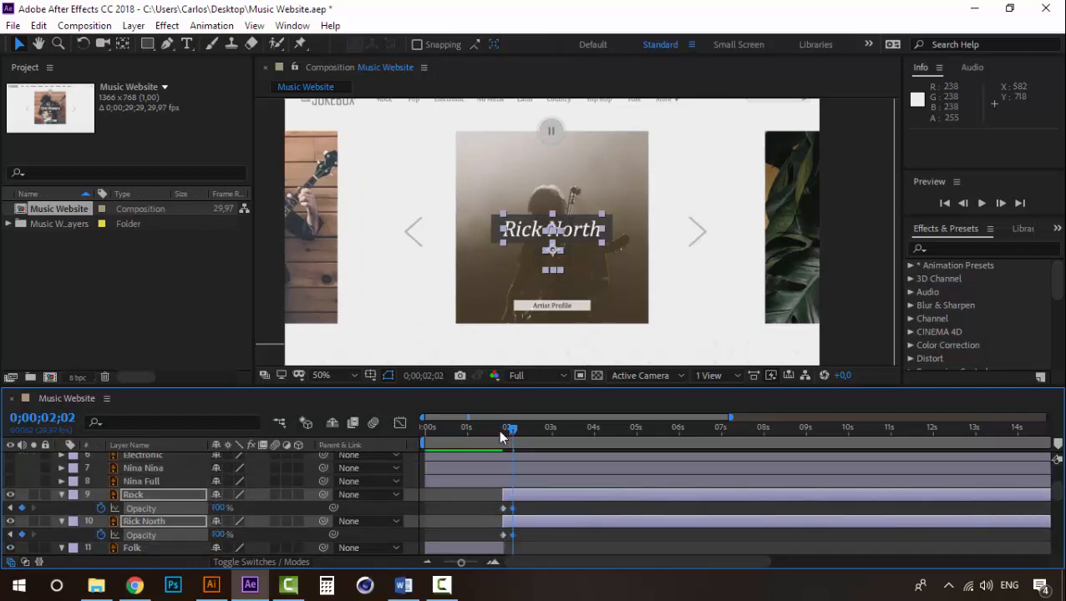
- Preview the transition from the first artist's overlay to the second from 0;00;01;04
left_click(488, 428)
left_click(473, 430)
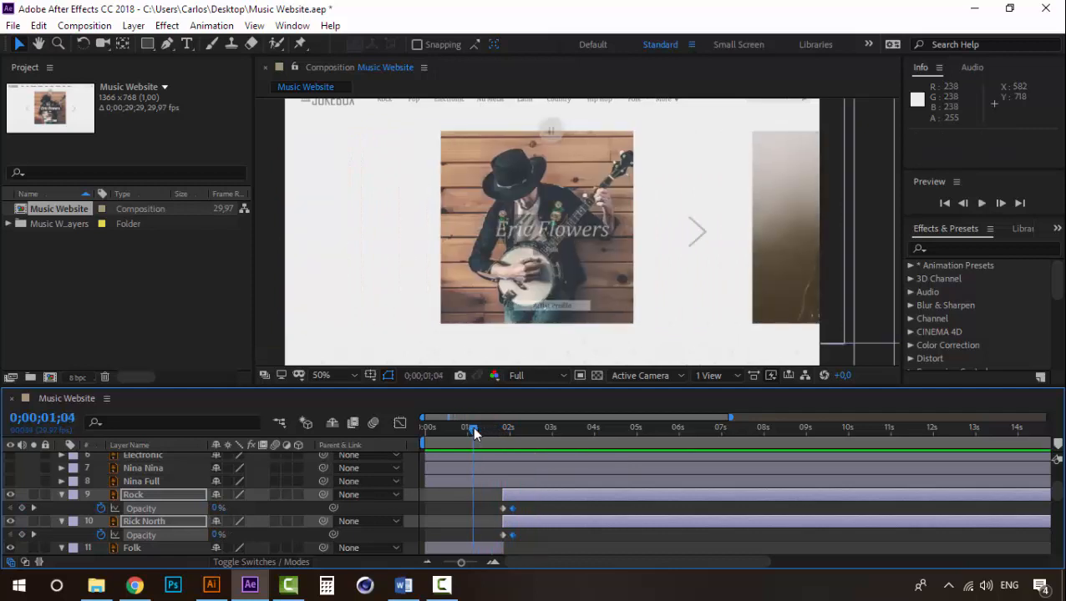
key("space")
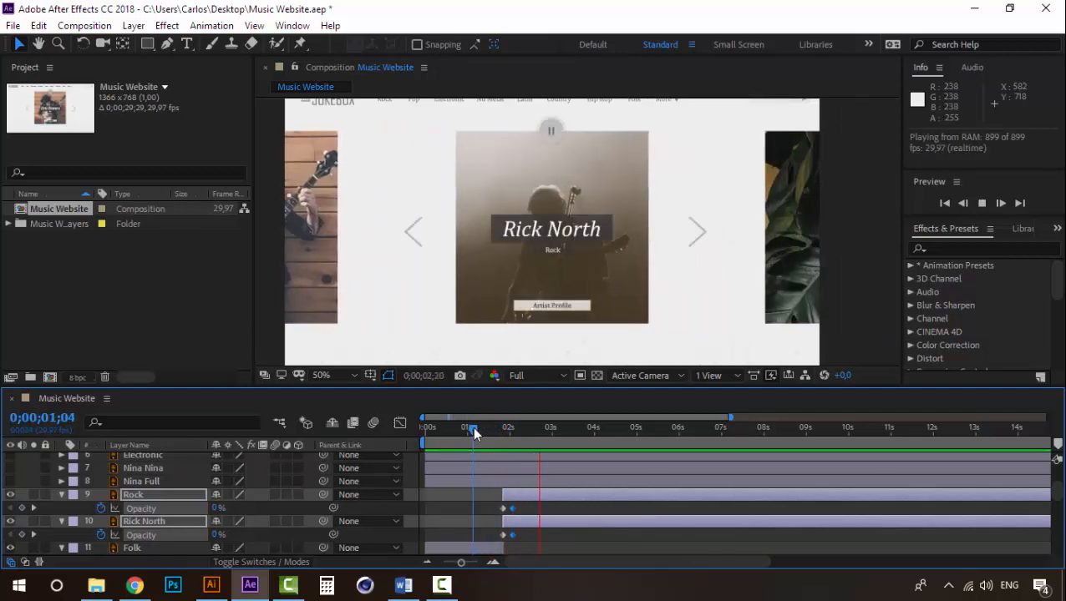
- Add Opacity keyframes at 0;00;03;00 to the four fuchsia layers, keeping their current value
left_click_drag(474, 433, 549, 443)
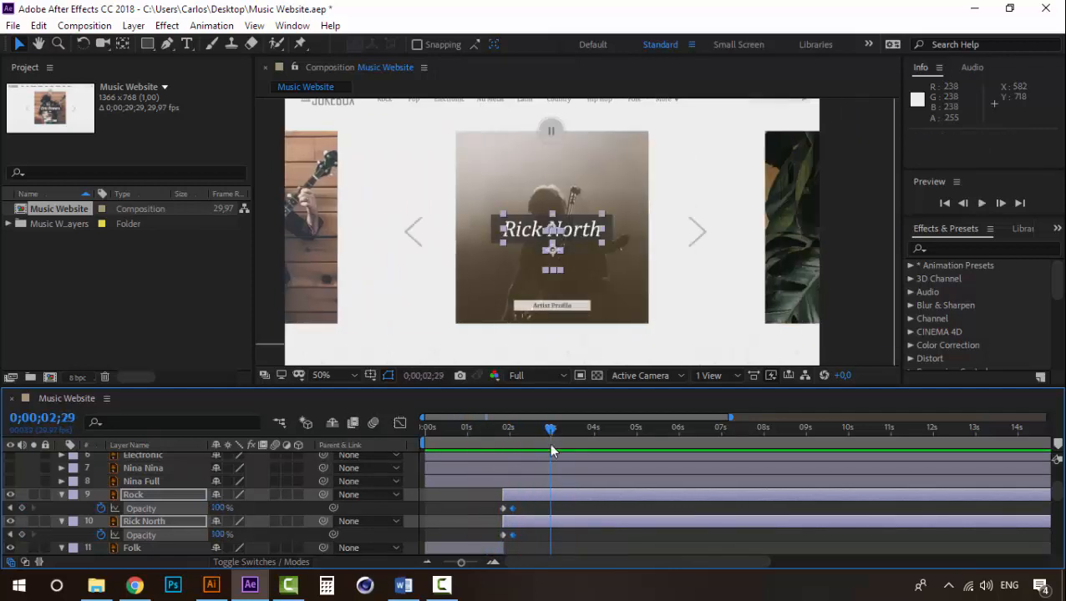
scroll(548, 499, "down", 5)
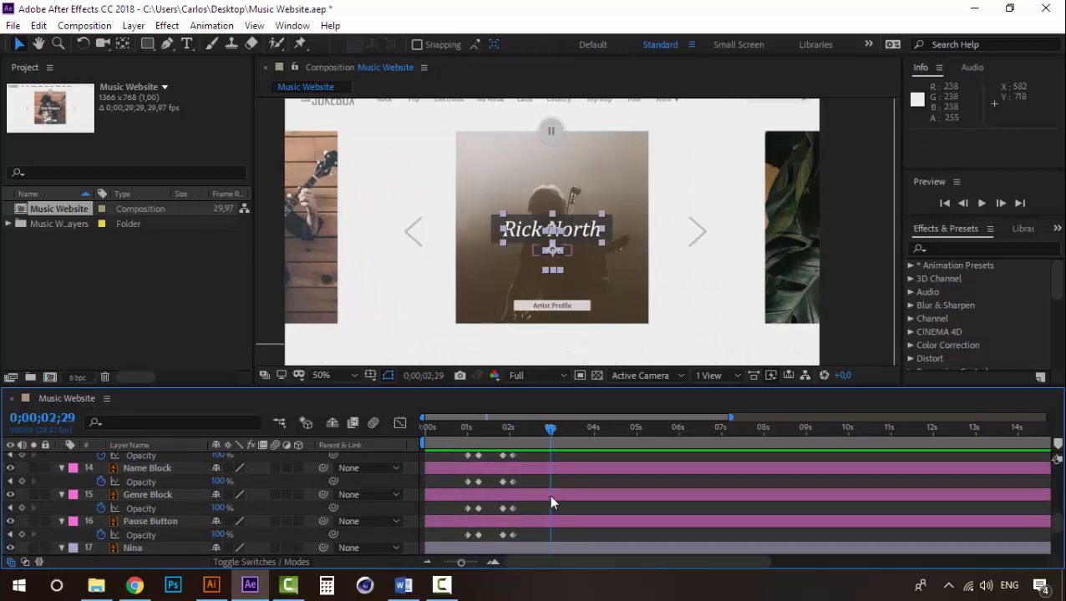
mouse_move(549, 428)
left_mouse_down()
mouse_move(538, 432)
mouse_move(558, 436)
mouse_move(550, 430)
left_mouse_up()
scroll(544, 522, "down", 3)
scroll(508, 501, "up", 4)
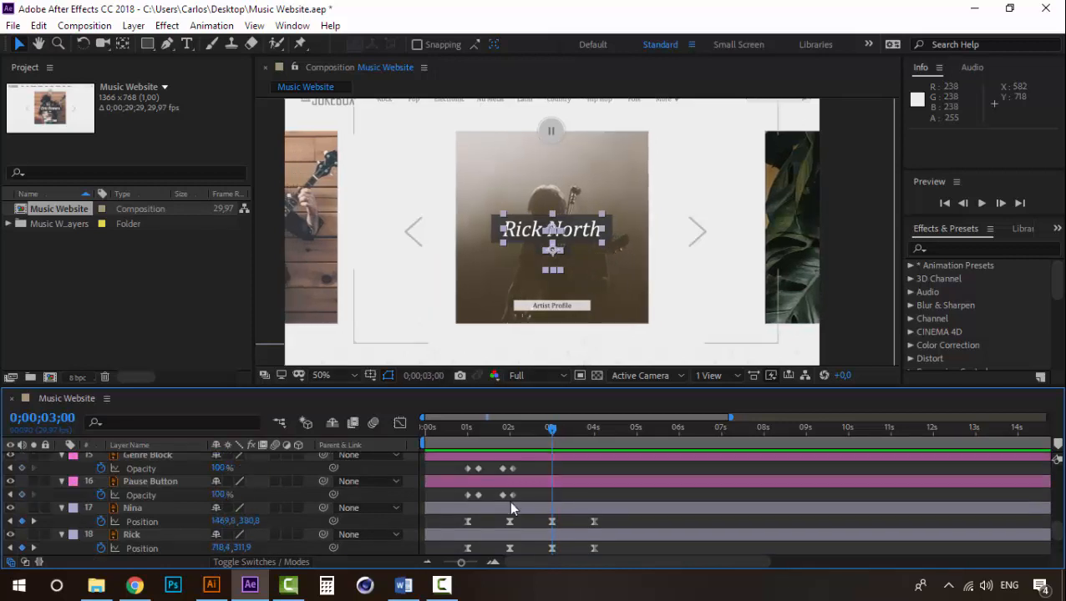
scroll(510, 504, "up", 3)
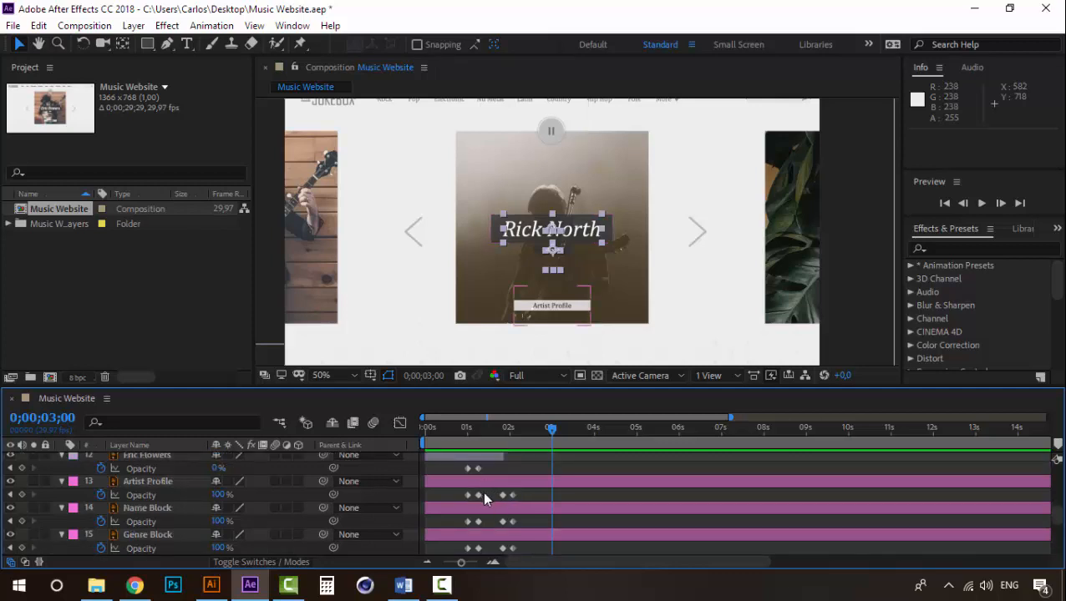
left_click_drag(482, 493, 455, 498)
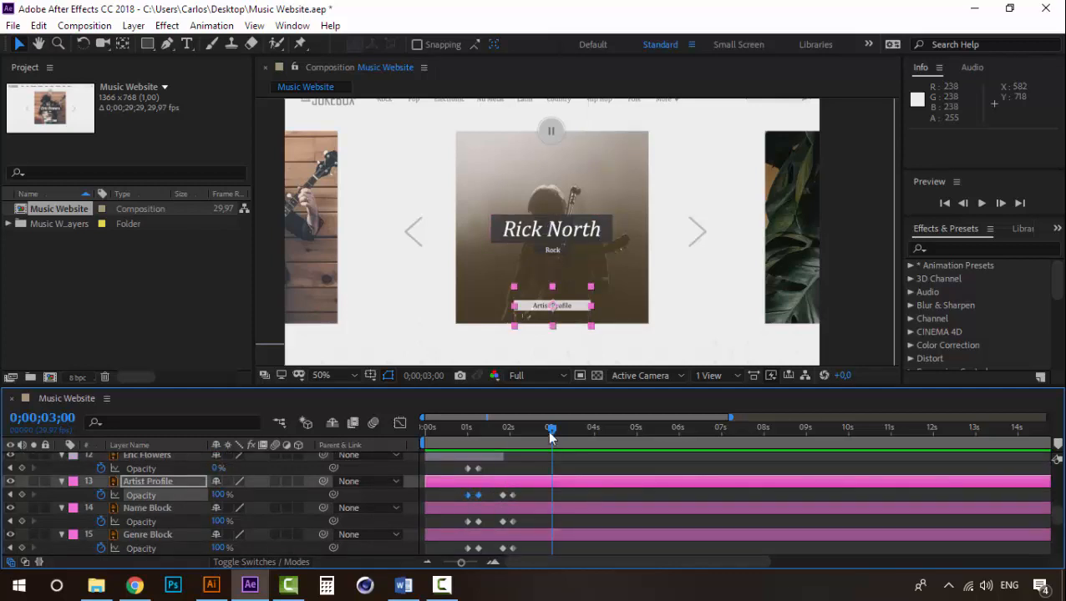
scroll(162, 512, "down", 1)
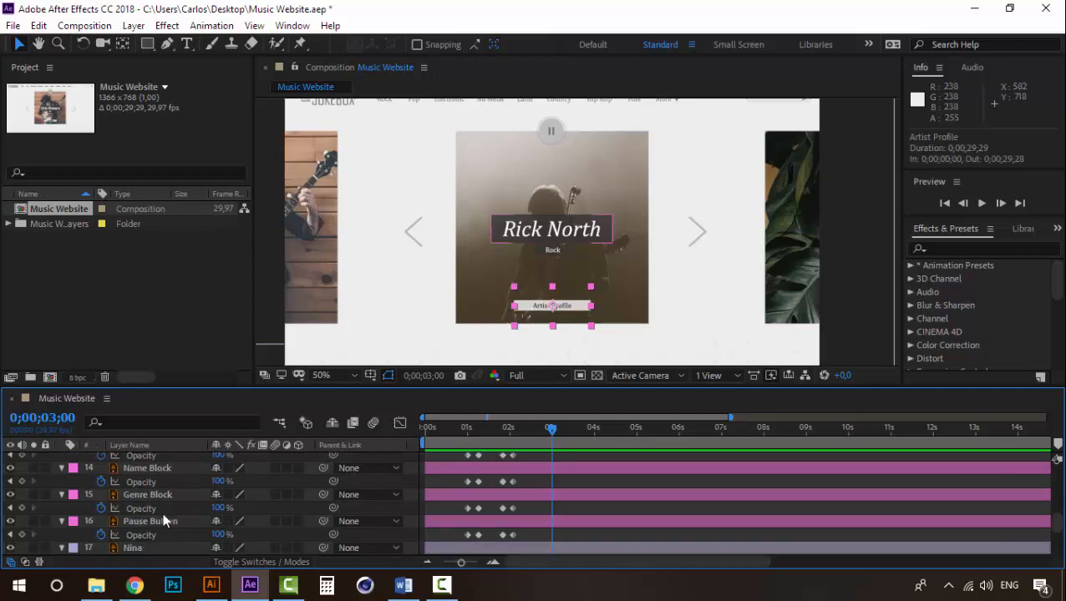
left_click(159, 518, "shift")
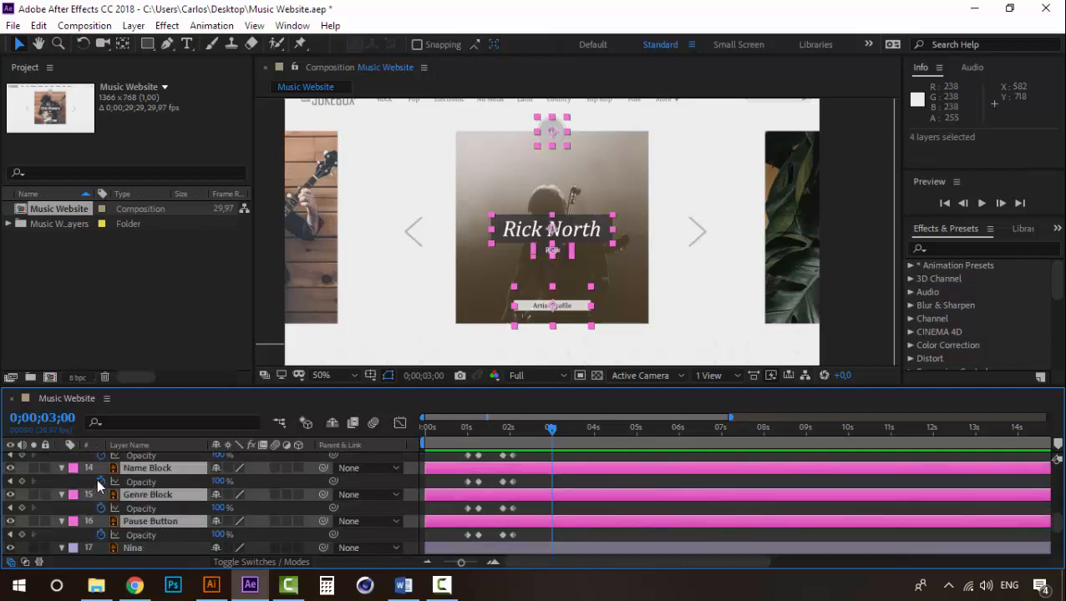
left_click(21, 456)
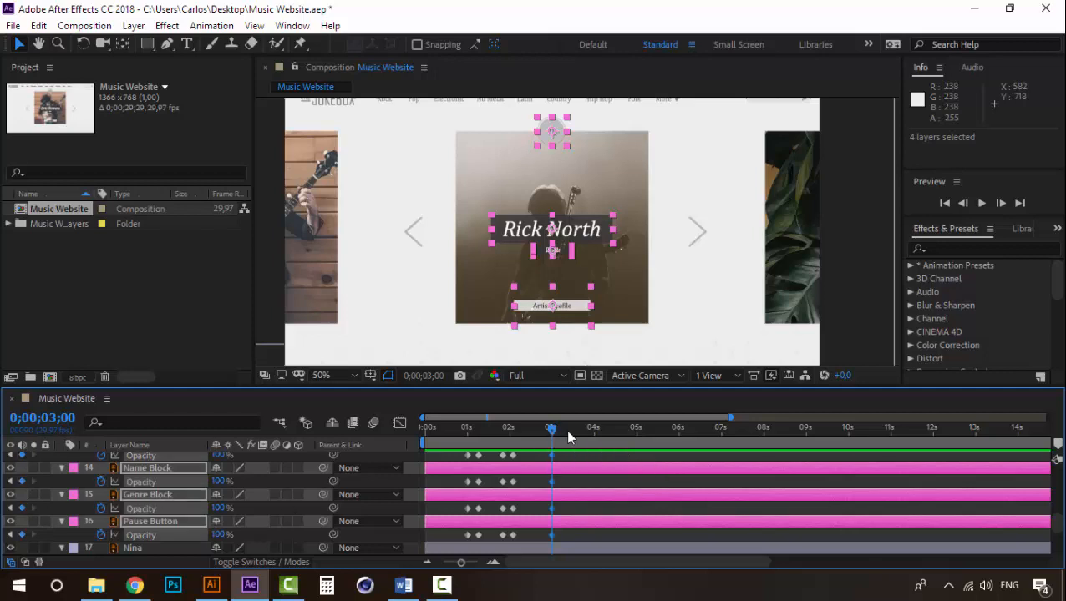
- Set the Opacity of the four fuchsia layers to 0% at 0;00;03;07
left_click_drag(553, 435, 563, 434)
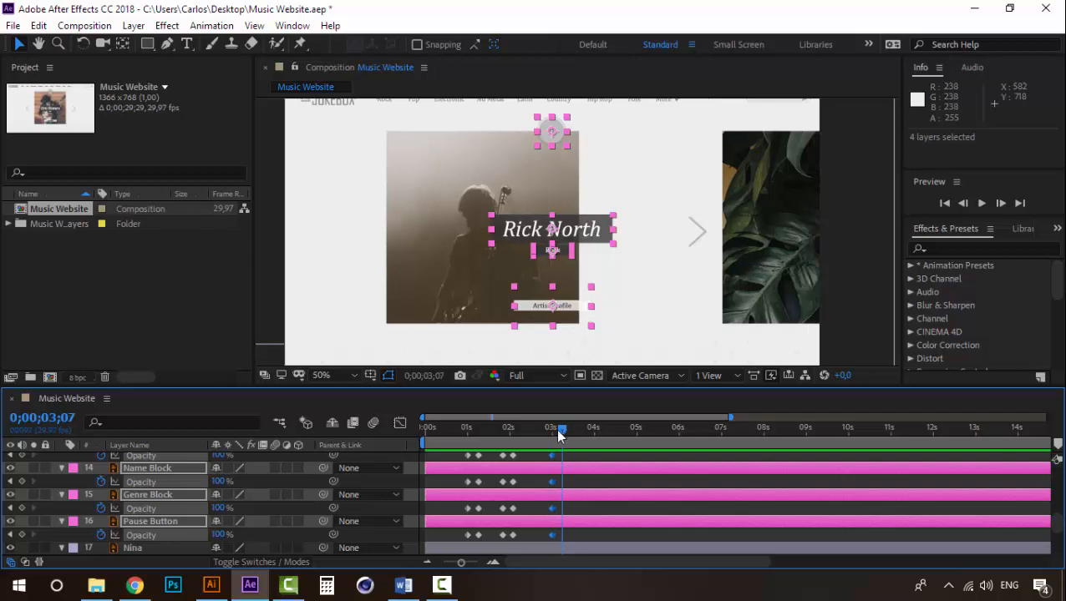
left_click_drag(224, 488, 61, 466)
left_click(544, 431)
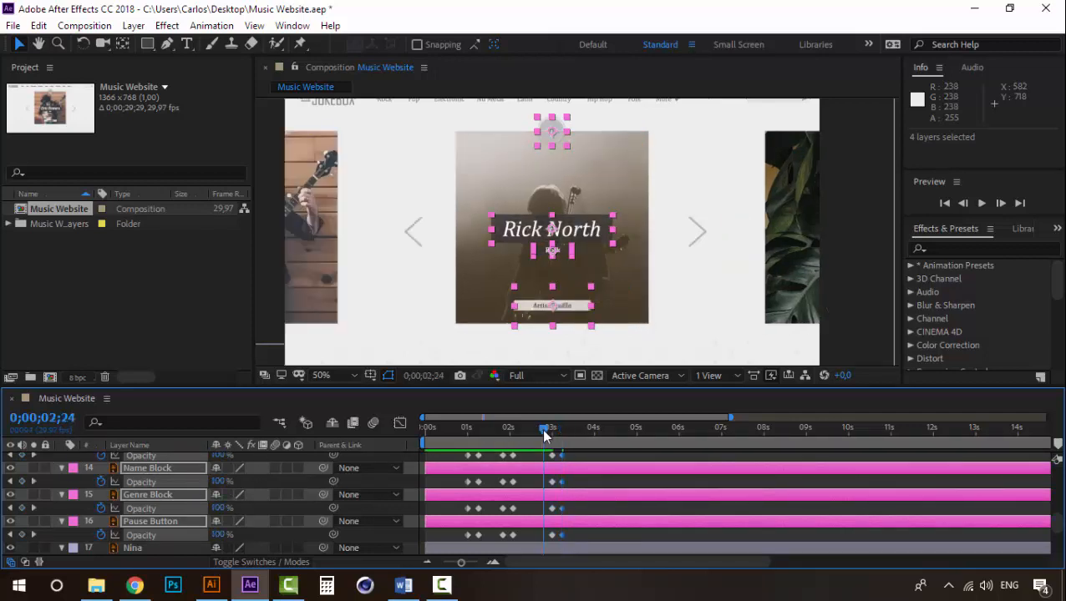
- Copy Artist Profile's two fade-out Opacity keyframes to the Rock layer and its artist-name text layer, starting at 0;00;03;00
left_click_drag(543, 431, 552, 433)
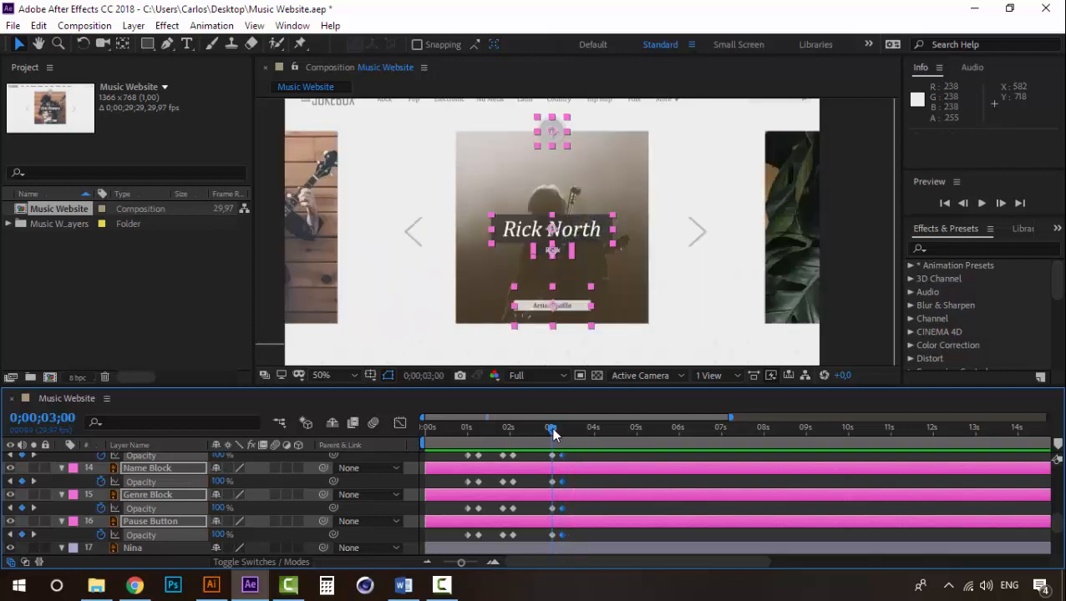
scroll(533, 484, "up", 3)
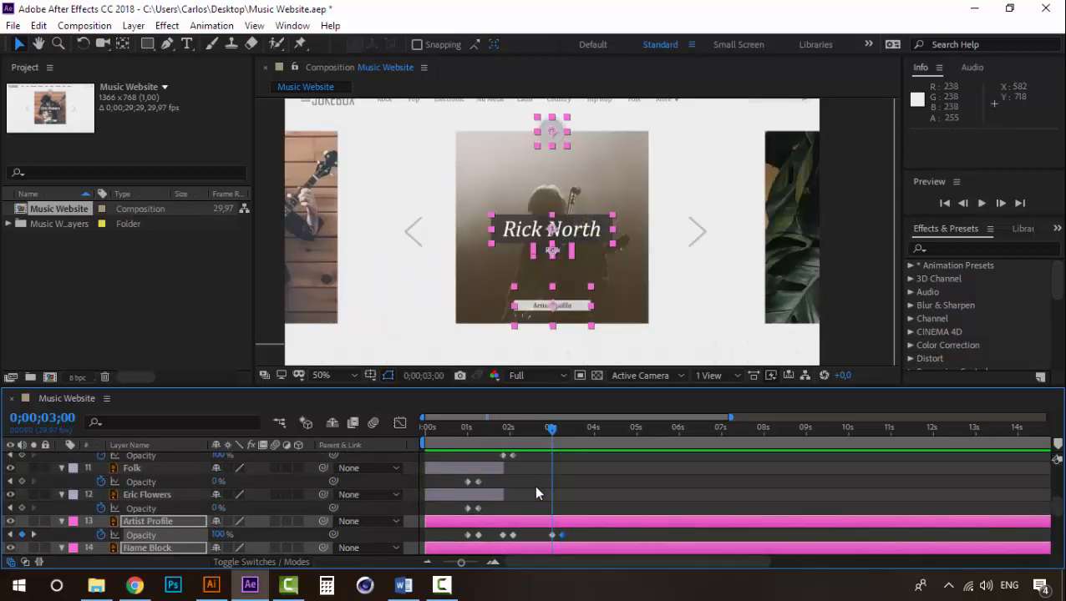
left_click(539, 495)
left_click_drag(574, 538, 537, 532)
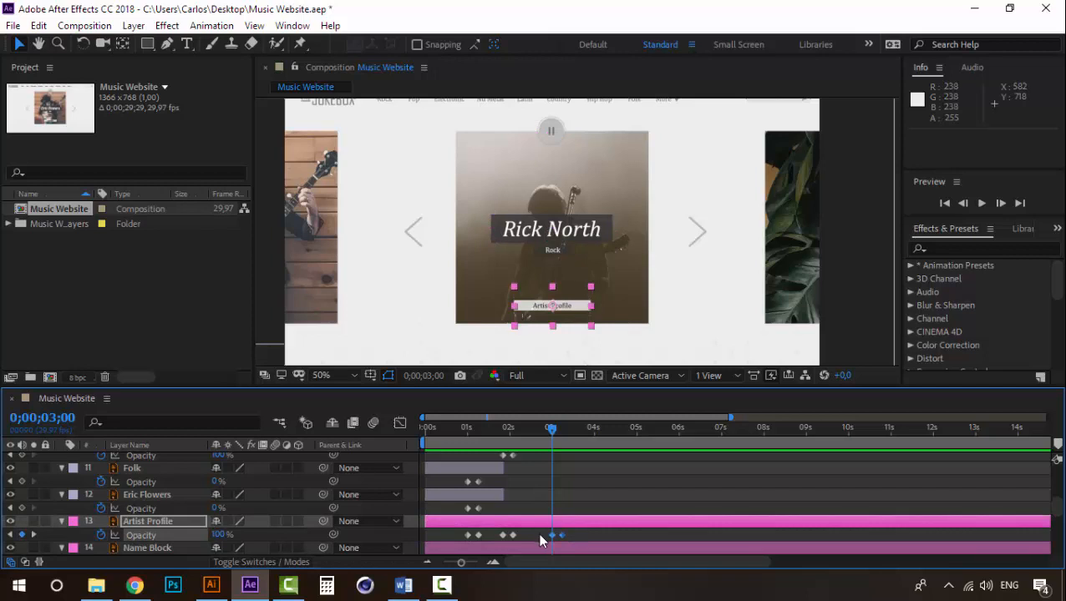
key("ctrl+c")
scroll(541, 503, "up", 3)
scroll(540, 503, "down", 1)
key("ctrl+v")
scroll(538, 495, "up", 1)
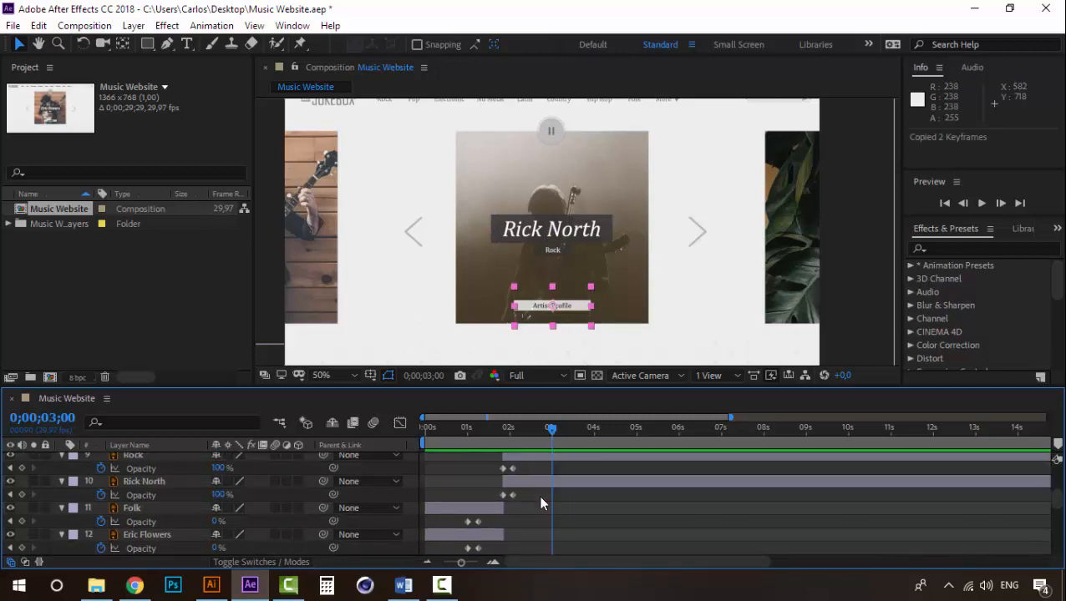
left_click(155, 482)
left_click(148, 456, "ctrl")
key("ctrl+v")
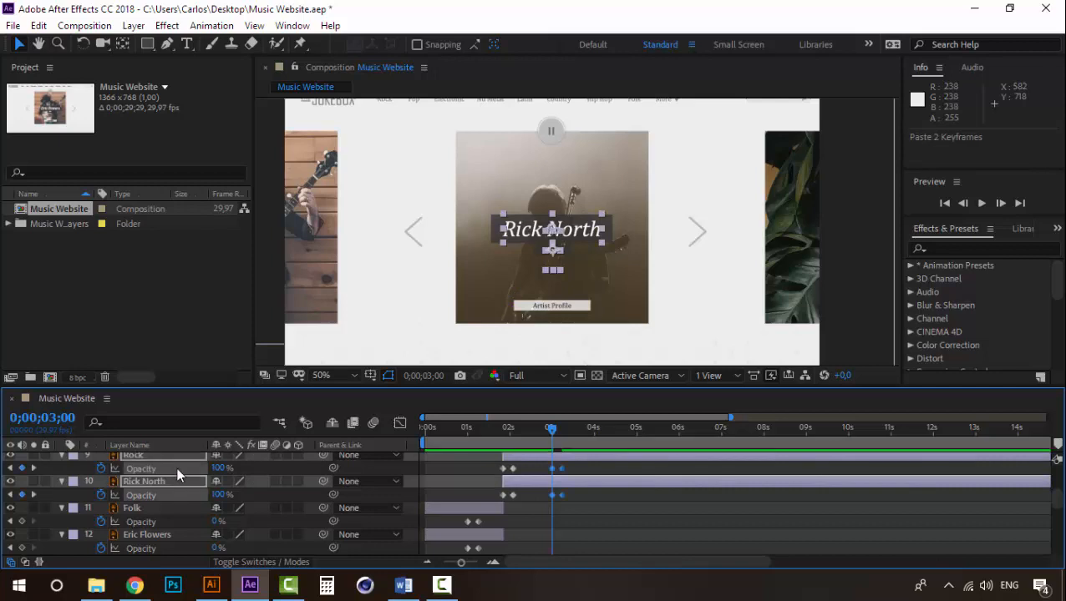
- Preview the second artist's overlay fading out from 0;00;02;21
left_click(538, 428)
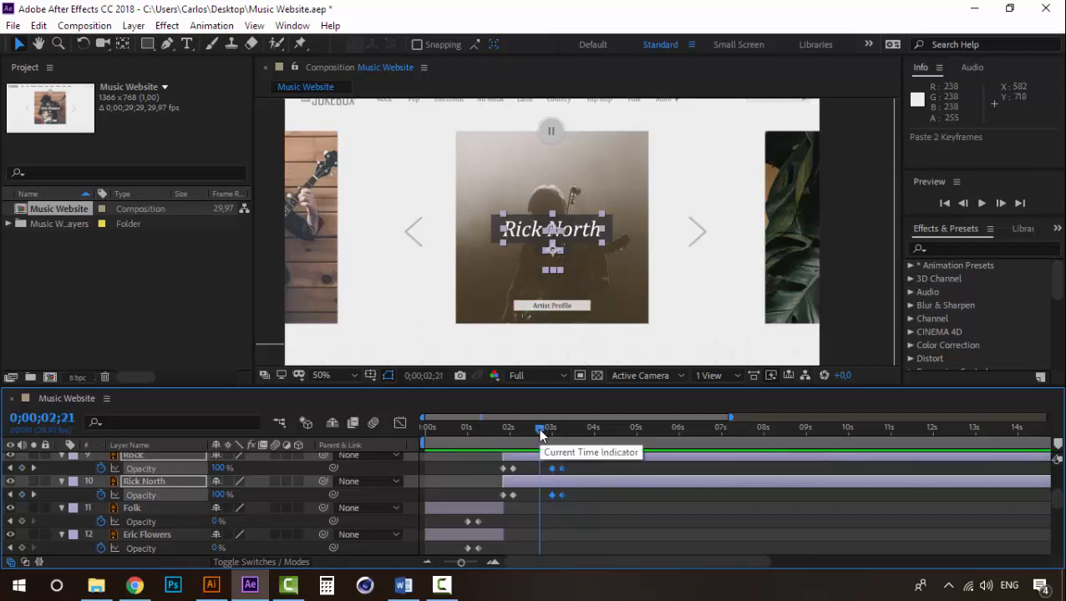
key("space")
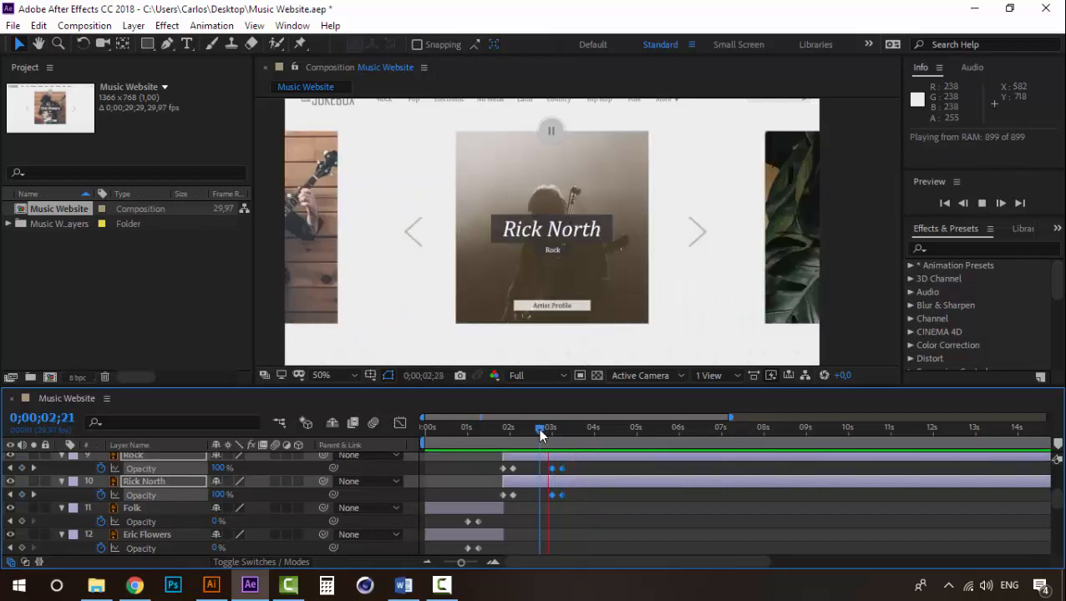
left_click_drag(538, 428, 593, 431)
- Add Opacity keyframes to the four fuchsia layers, 0% at 0;00;03;24 and 100% at 0;00;04;02
scroll(600, 523, "down", 3)
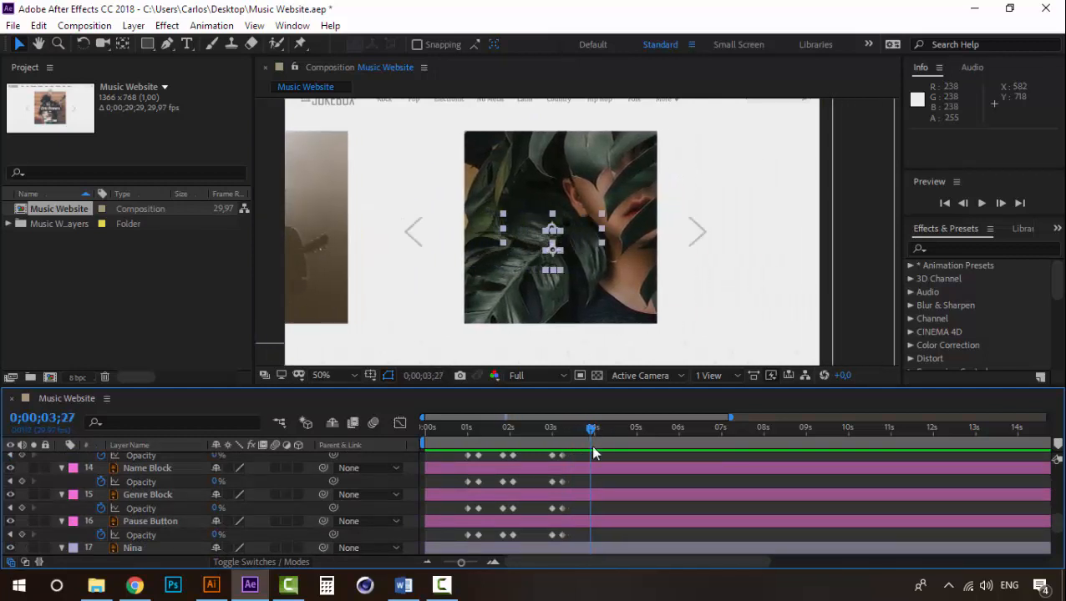
scroll(595, 505, "down", 3)
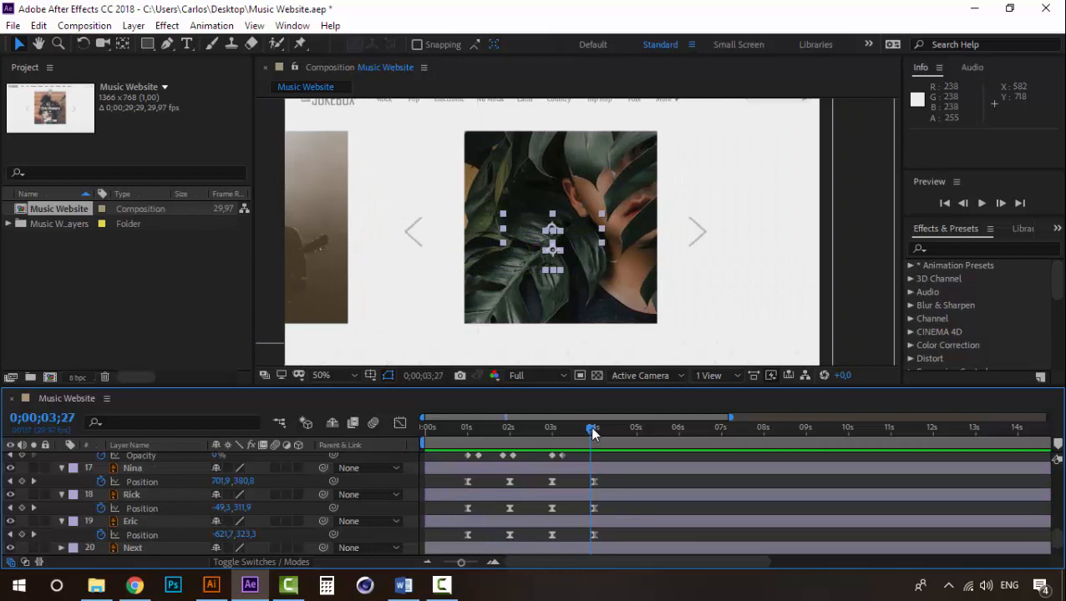
left_click_drag(591, 429, 587, 430)
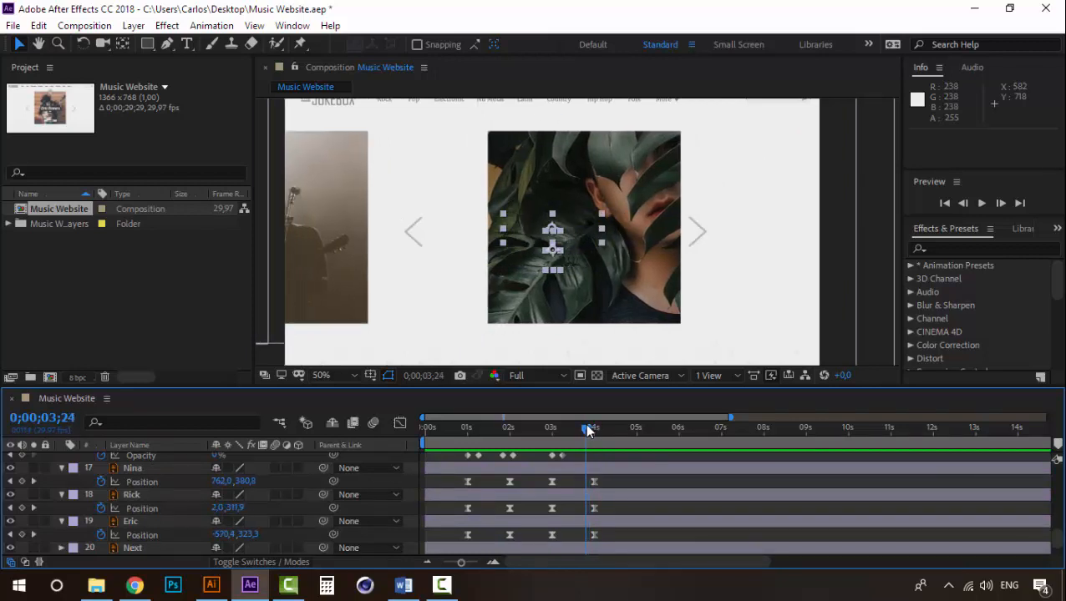
scroll(570, 487, "up", 5)
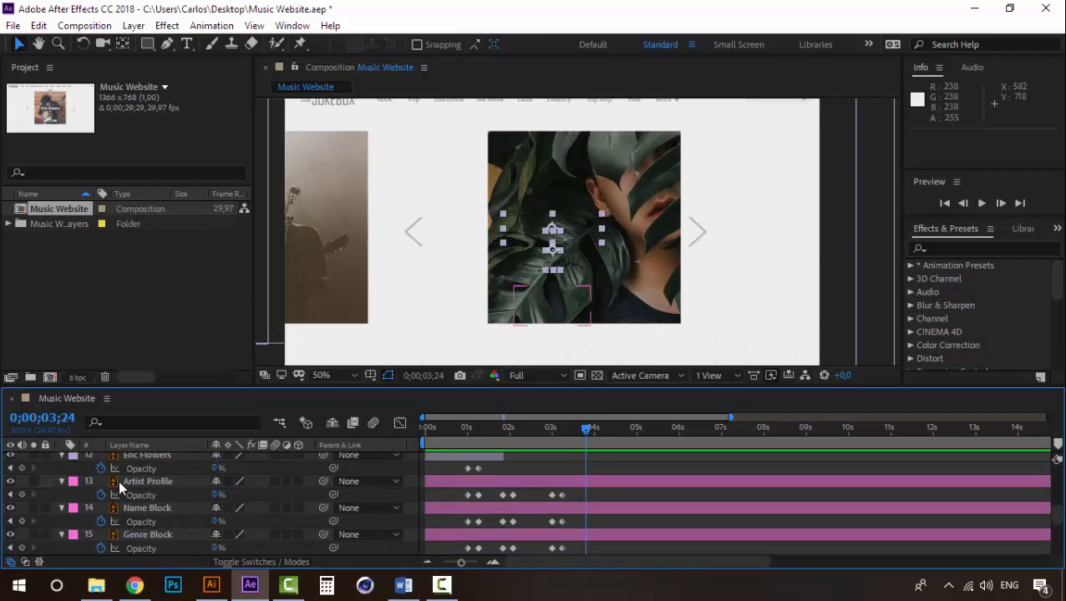
left_click(119, 482)
scroll(137, 508, "down", 2)
left_click(138, 520, "shift")
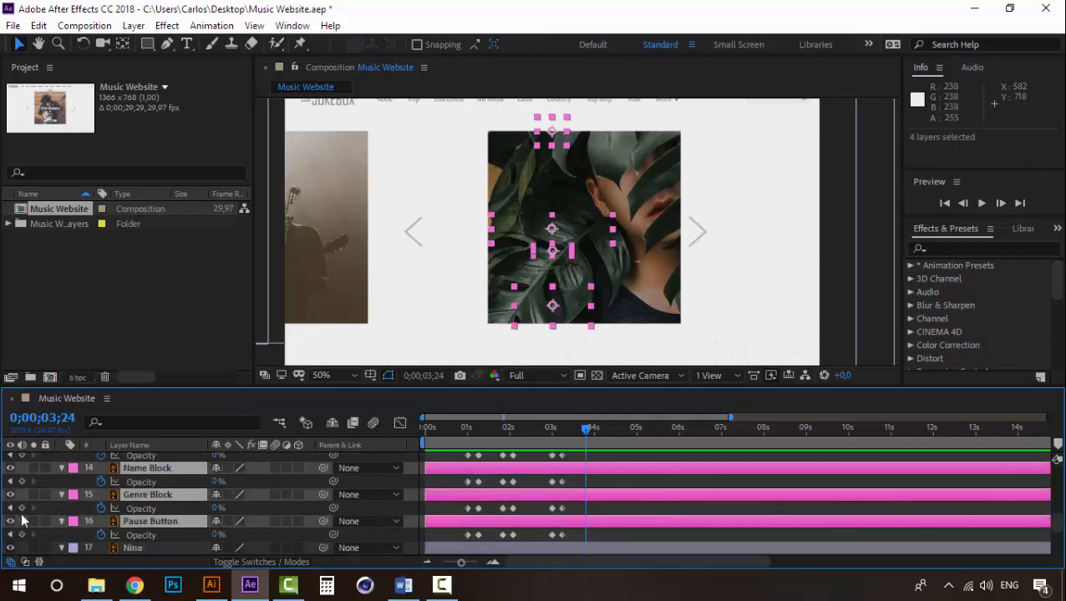
left_click(21, 508)
left_click_drag(588, 432, 599, 432)
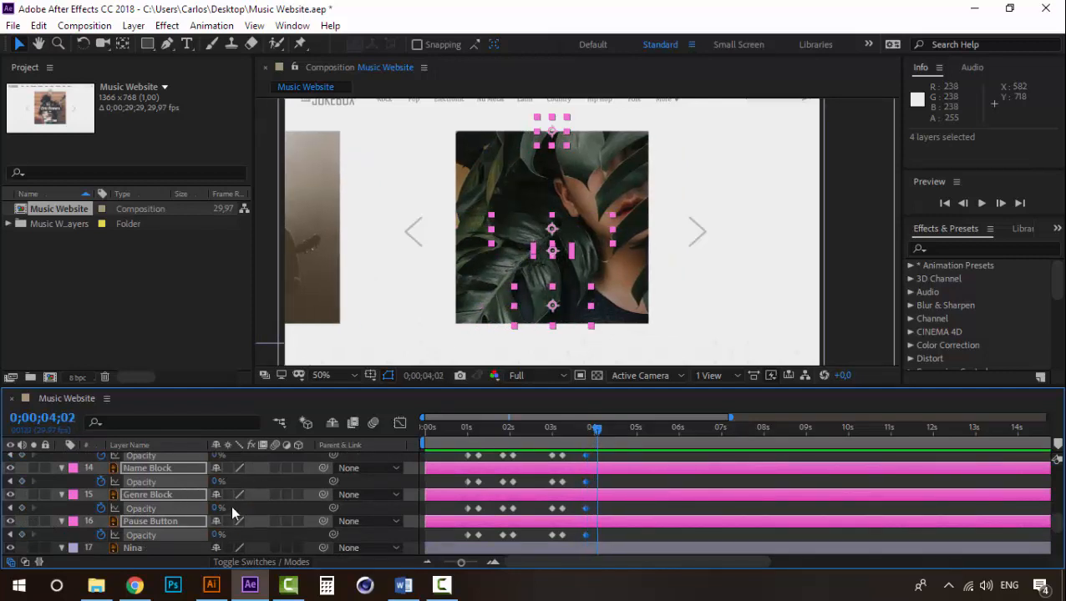
left_click_drag(216, 510, 357, 499)
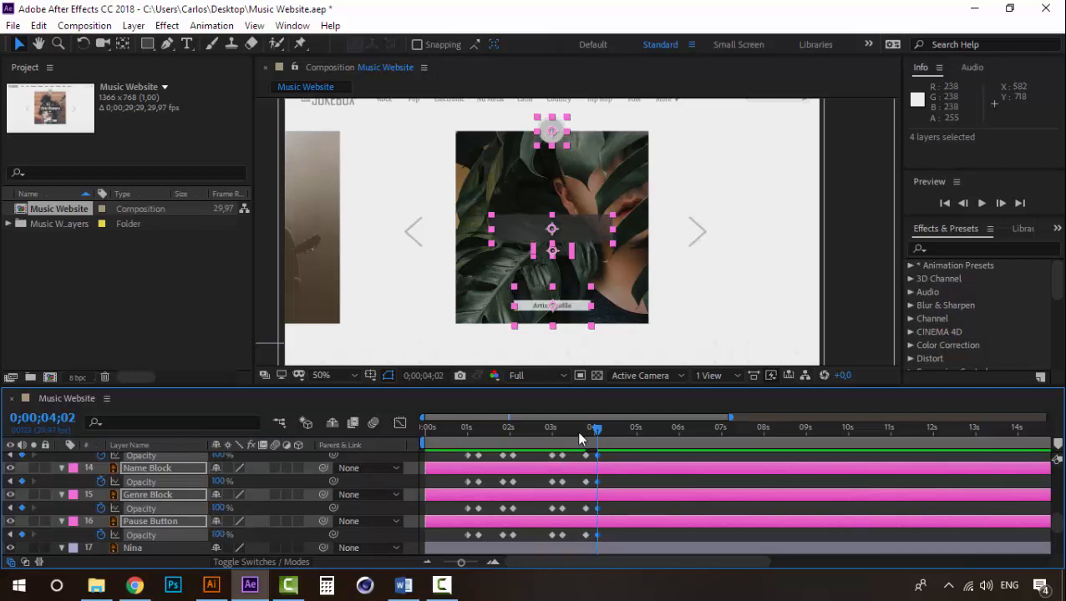
- Preview the blocks and pause button fading in over the third photo from 0;00;03;20
left_click(578, 427)
key("space")
key("space")
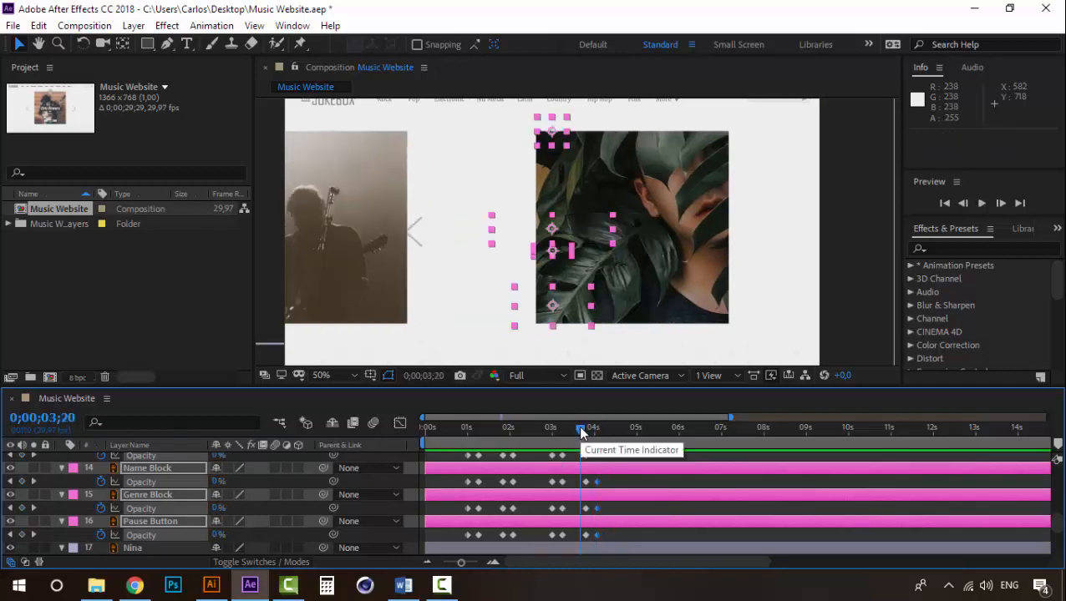
key("space")
key("space")
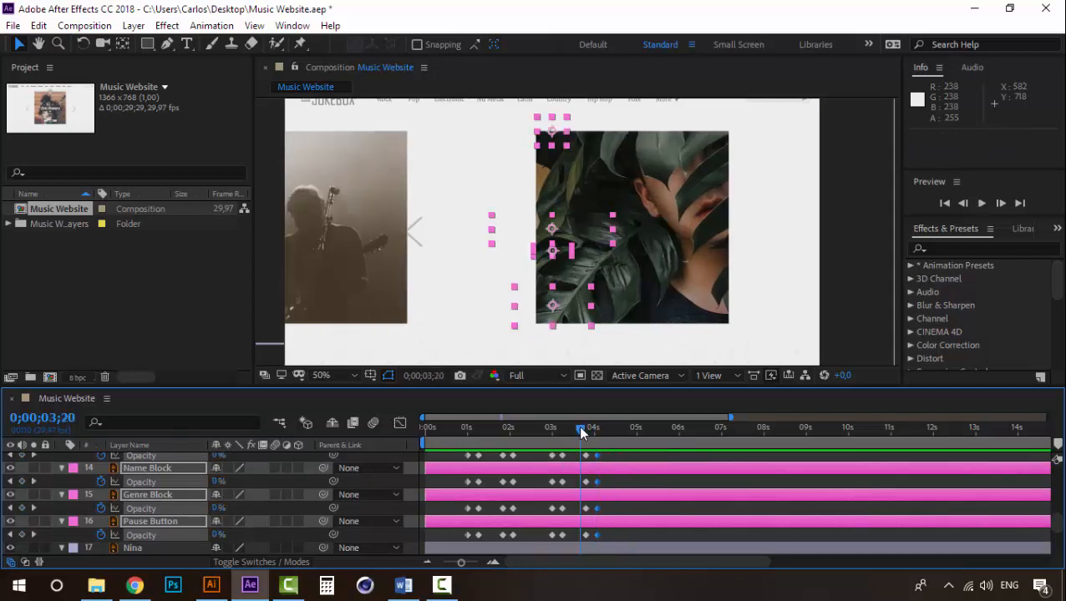
key("space")
key("space")
key("space")
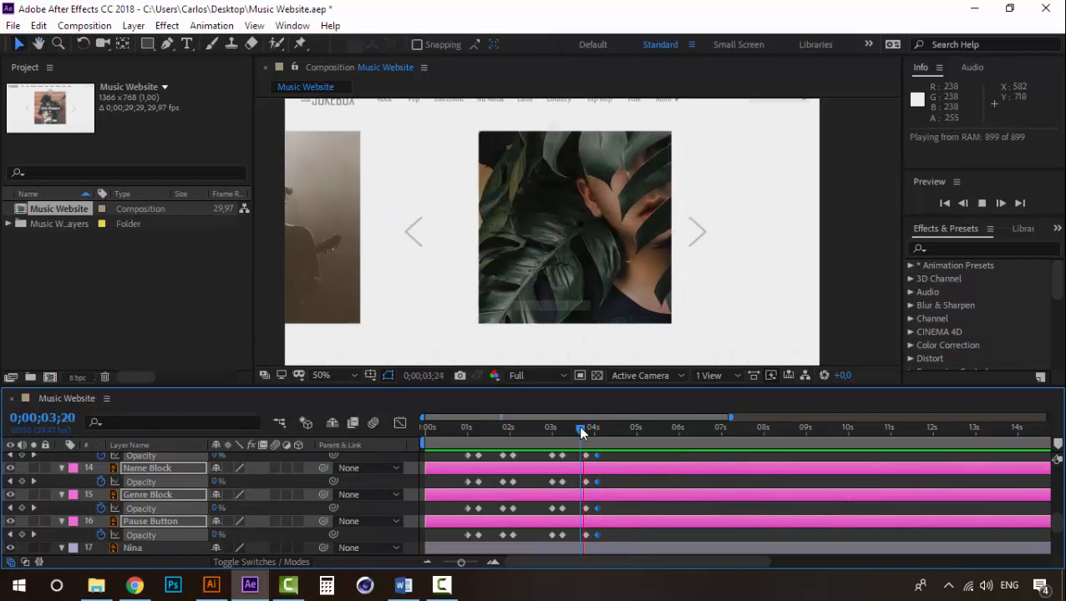
- Trim the end of the Rock layer and its artist-name text layer to 0;00;03;24
left_click(585, 428)
scroll(527, 492, "up", 5)
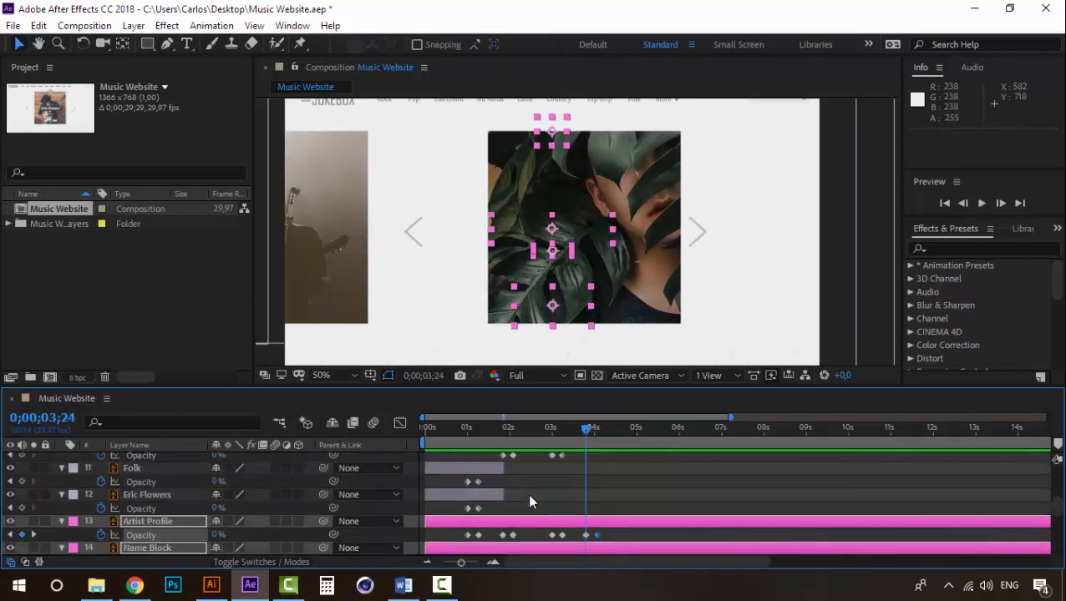
left_click(144, 493)
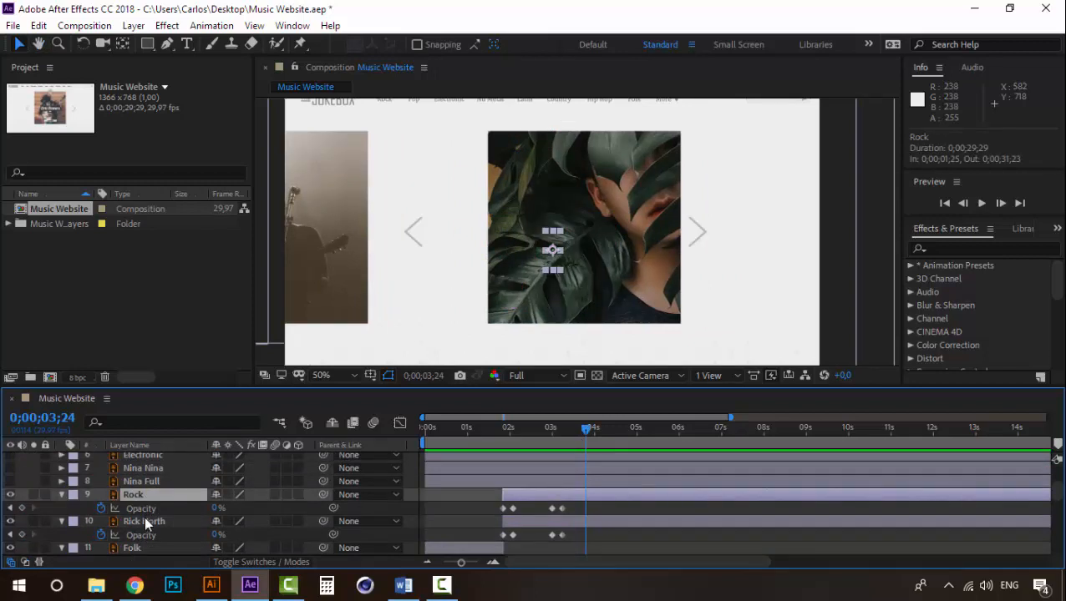
left_click(144, 518, "ctrl")
key("alt+bracketright")
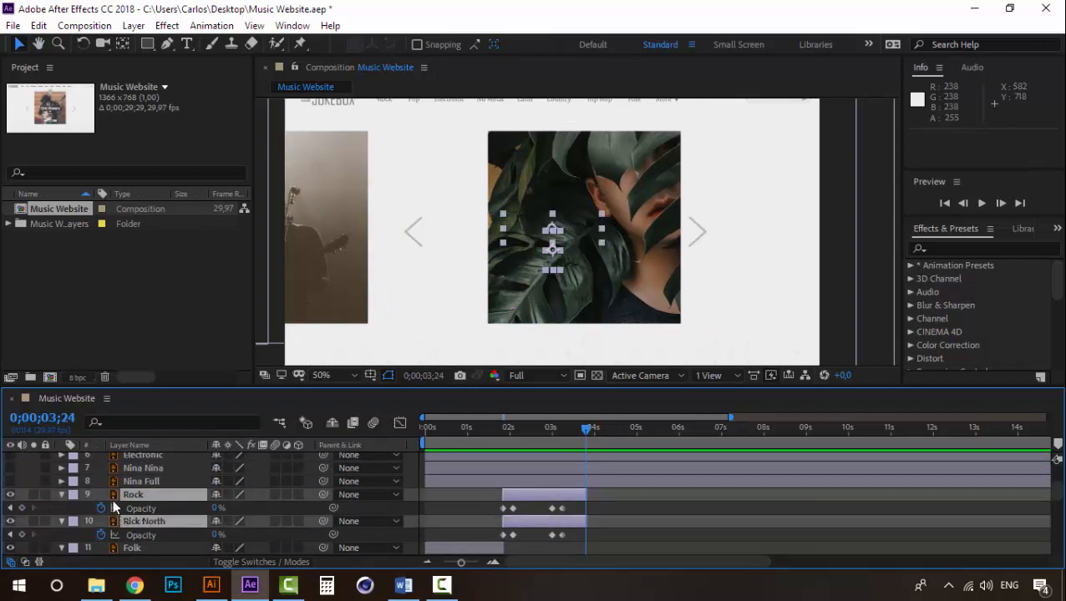
- Make the Electronic layer and the artist-name layer below it visible, and trim their start to 0;00;03;24 with Opacity revealed
scroll(138, 501, "up", 2)
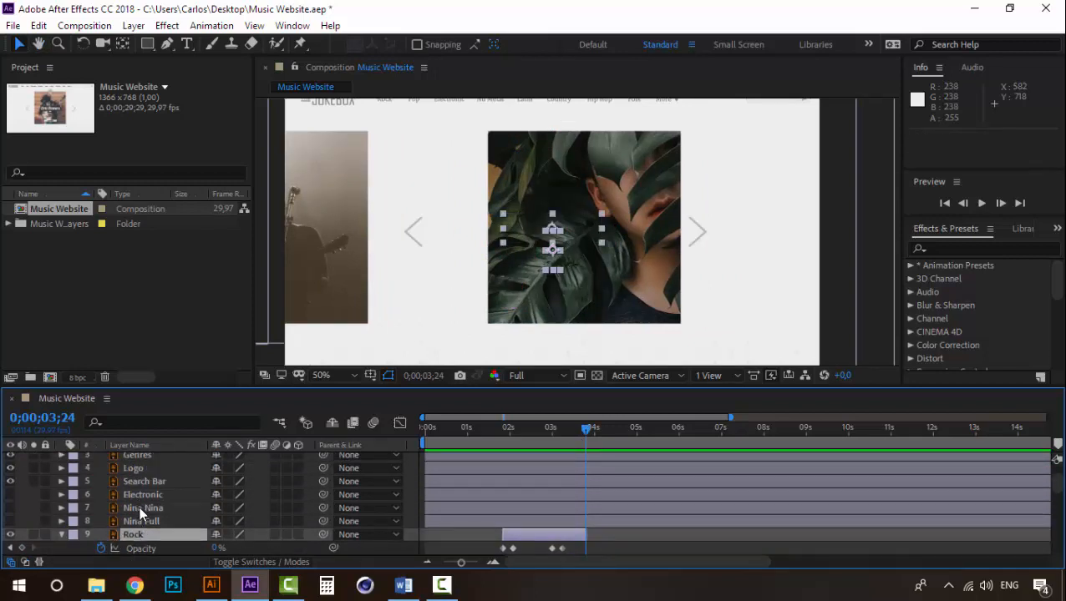
left_click(138, 506)
left_click(137, 492, "ctrl")
left_click_drag(11, 494, 10, 508)
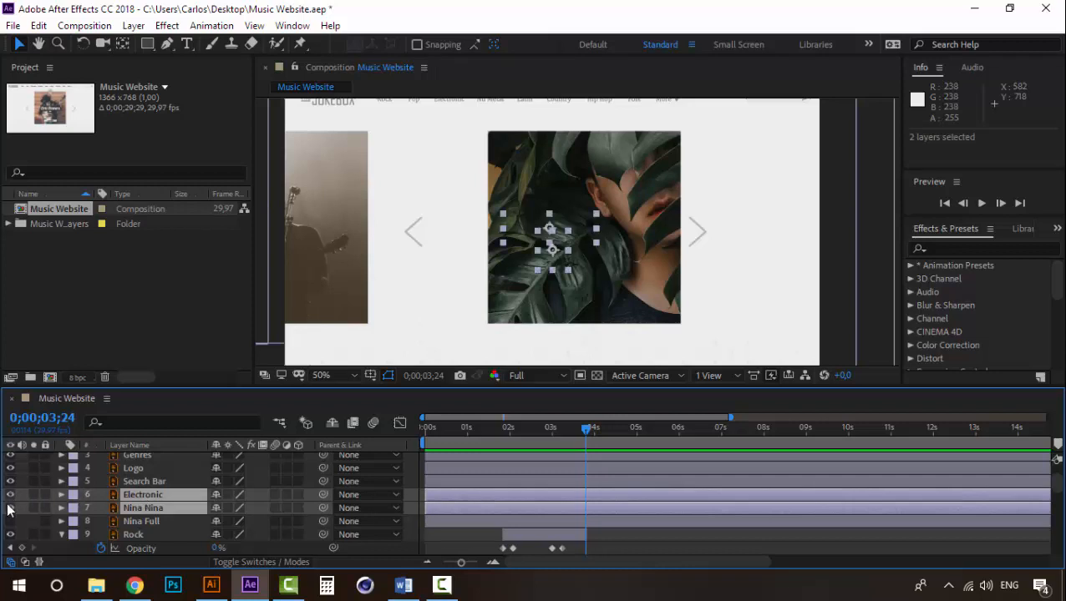
key("alt+bracketleft")
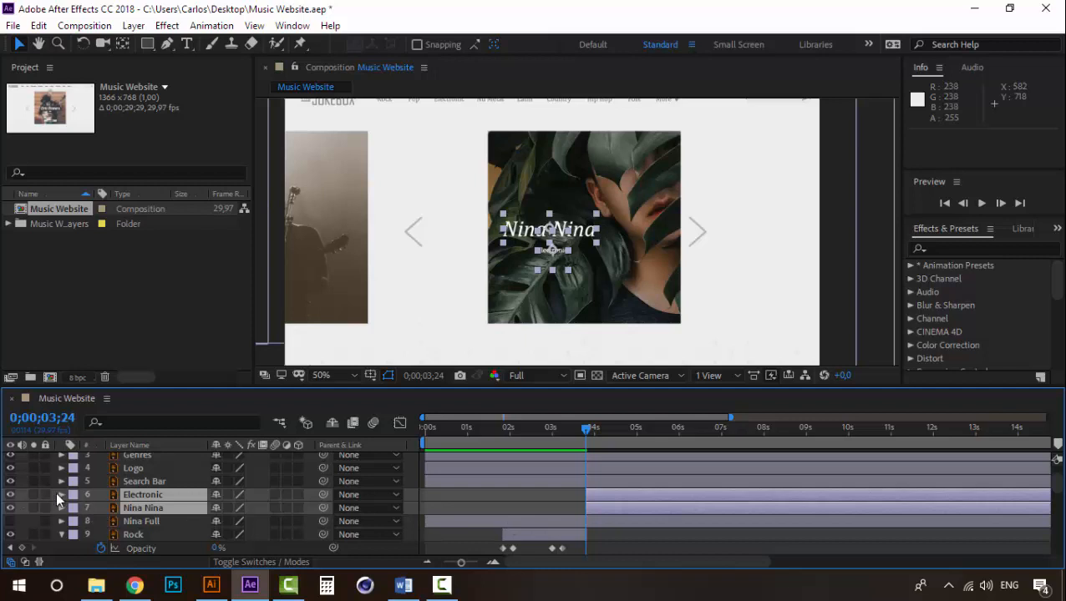
key("t")
key("alt+shift+t")
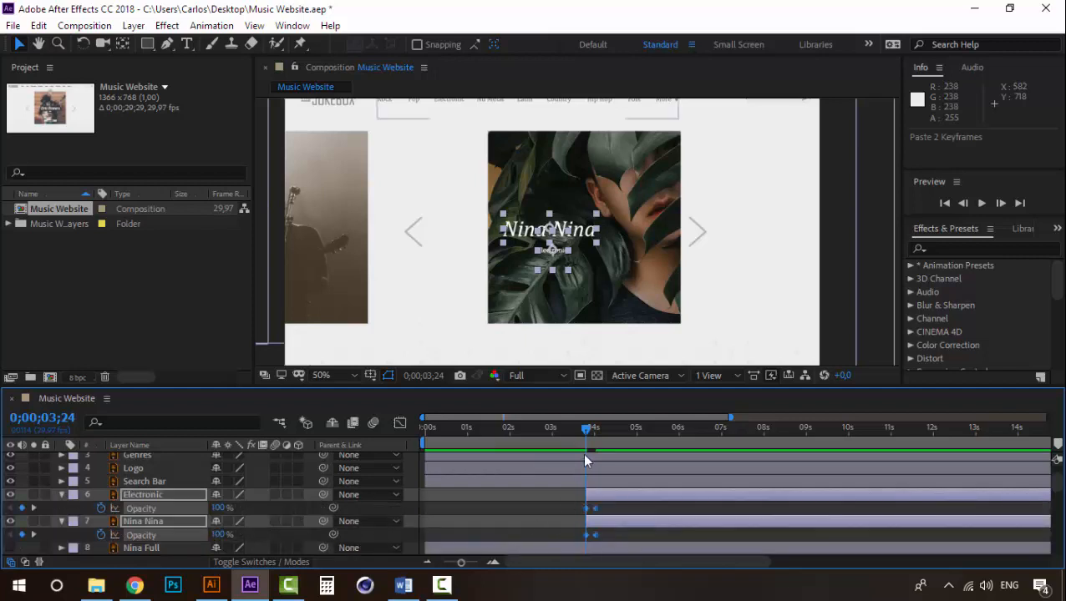
key("space")
key("space")
key("ctrl+z")
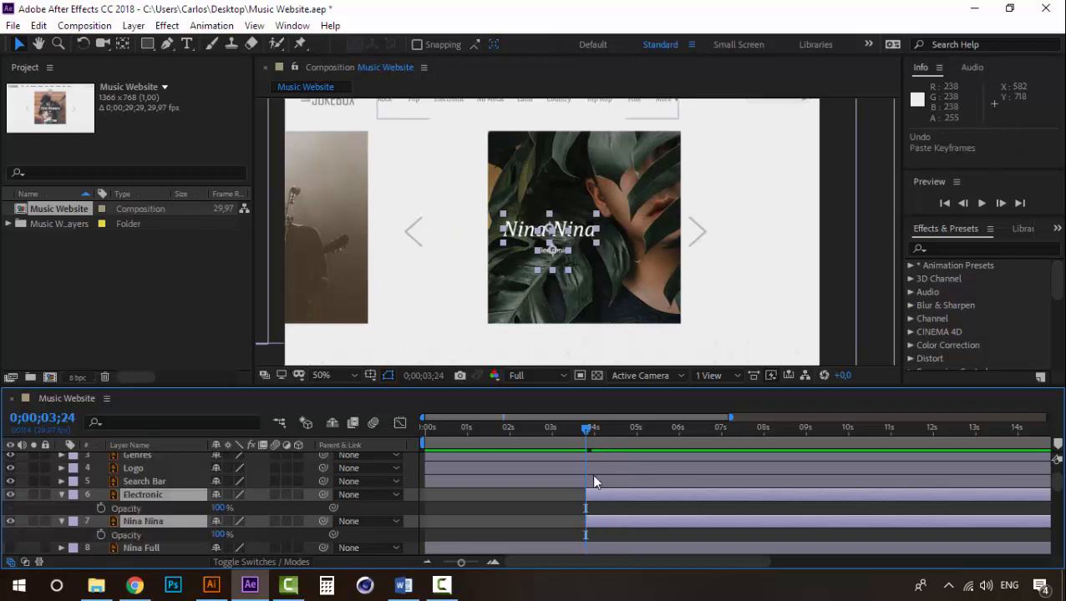
- Add Opacity keyframes of 0% at 0;00;03;24 to the Electronic layer and its artist-name text layer
left_click(101, 508)
left_click(100, 535)
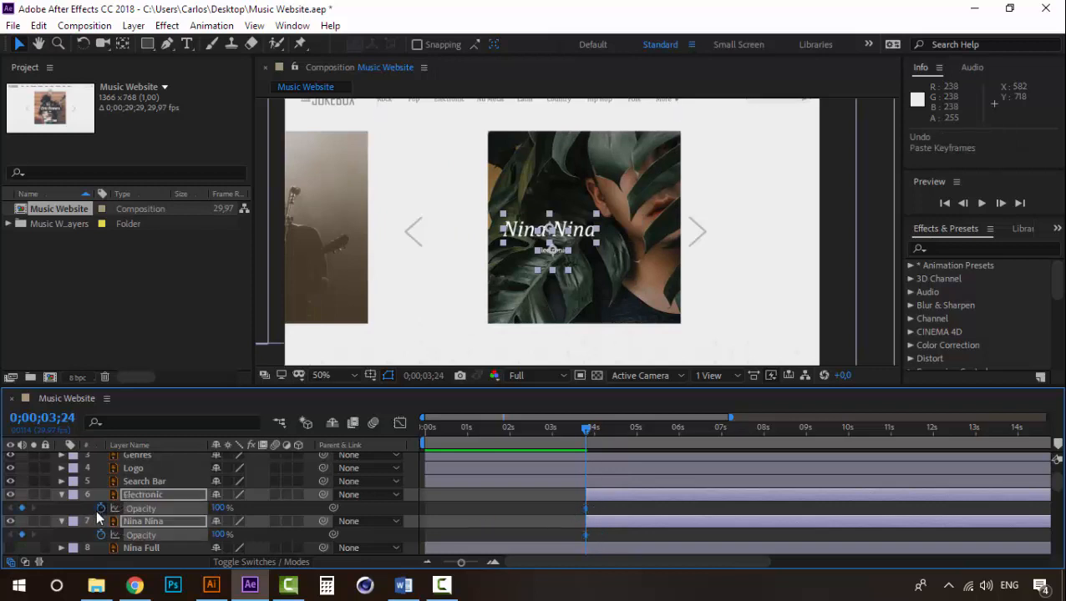
left_click_drag(216, 509, 92, 512)
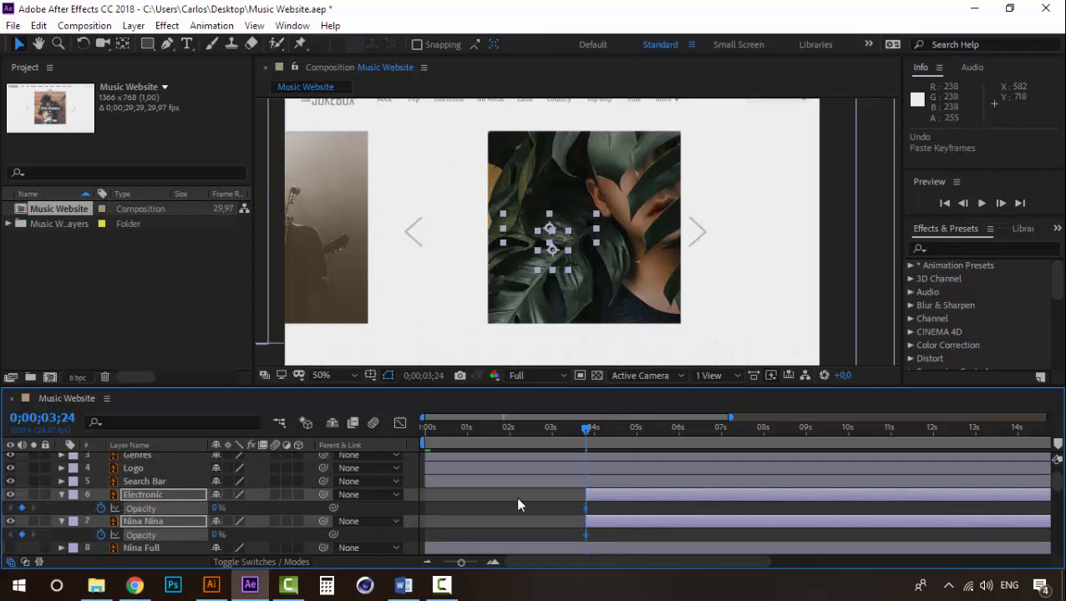
- Set the Opacity of the Electronic layer and its artist-name text layer to 100% at 0;00;04;02
left_click(593, 428)
scroll(590, 484, "down", 4)
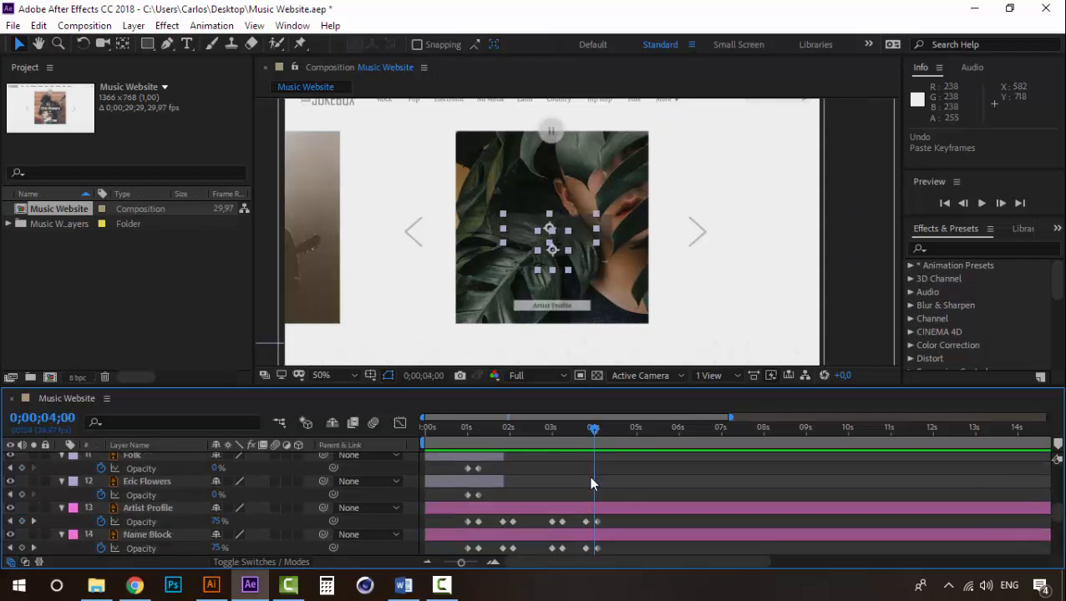
scroll(591, 485, "down", 3)
left_click_drag(596, 424, 597, 430)
scroll(590, 505, "up", 5)
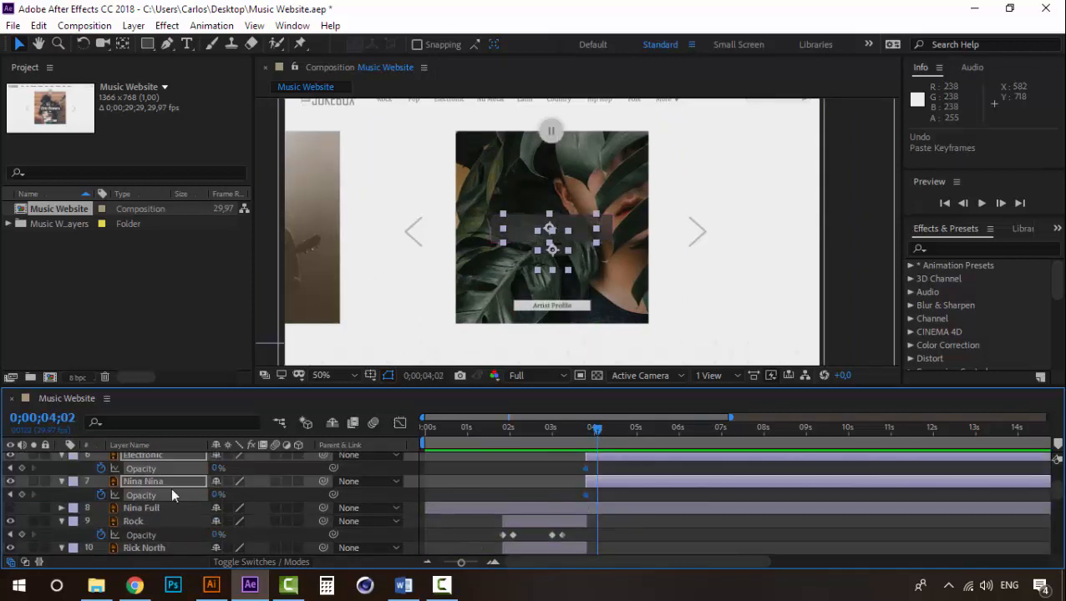
left_click_drag(216, 496, 380, 489)
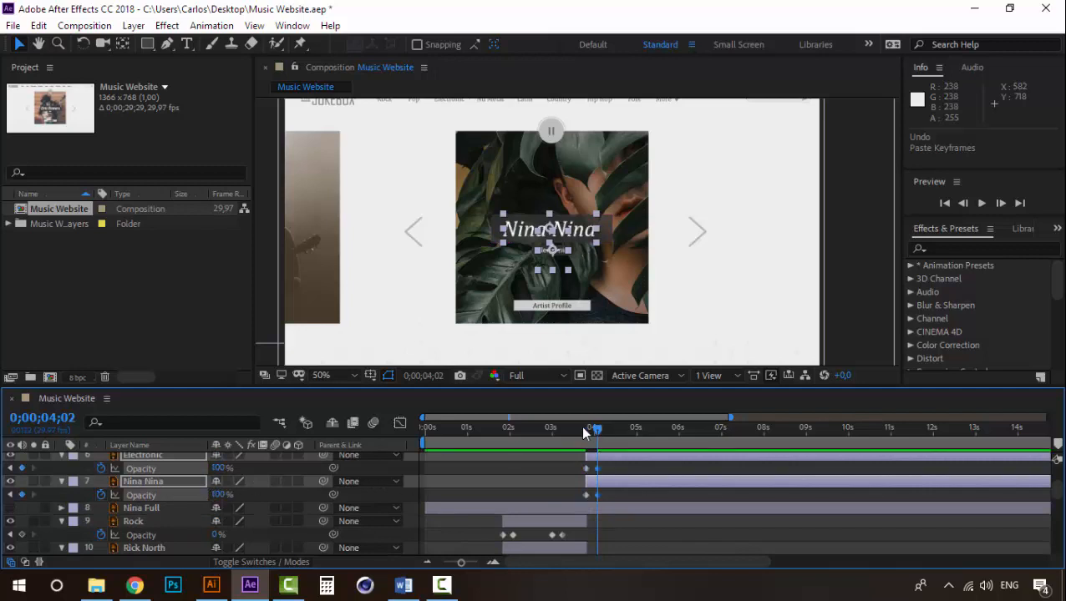
- Preview the transition from the second artist's overlay to the third, from 0;00;03;13 and again from 0;00;02;06
key("space")
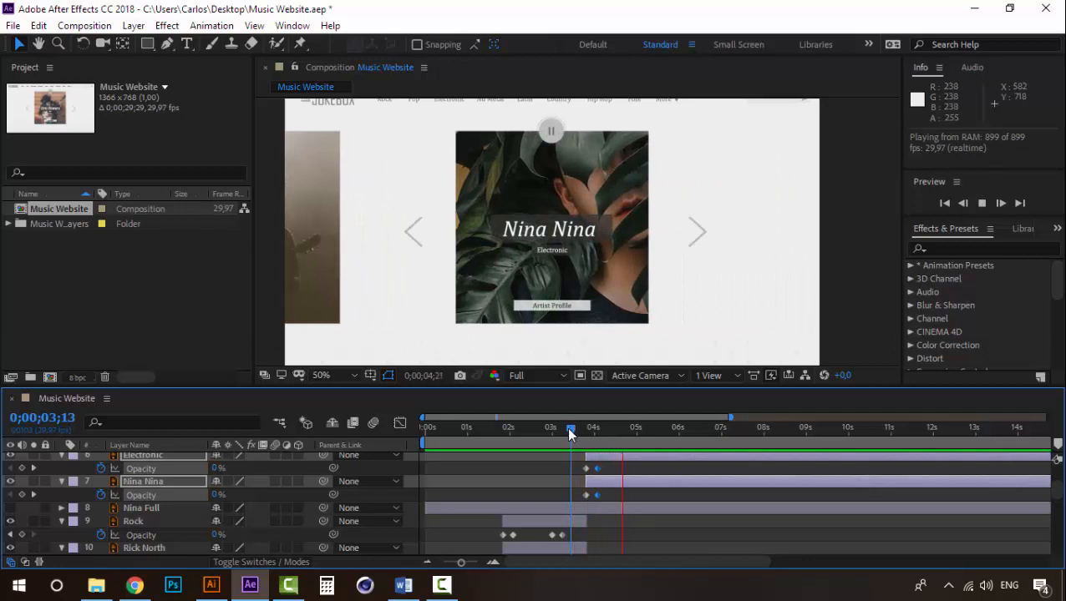
left_click_drag(571, 429, 515, 428)
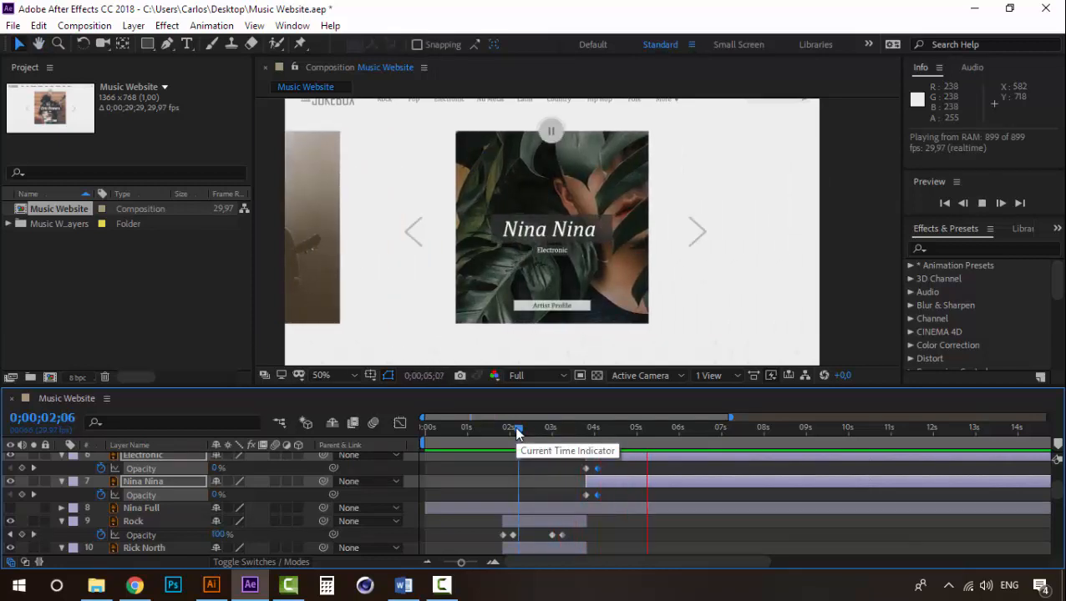
left_click(549, 427)
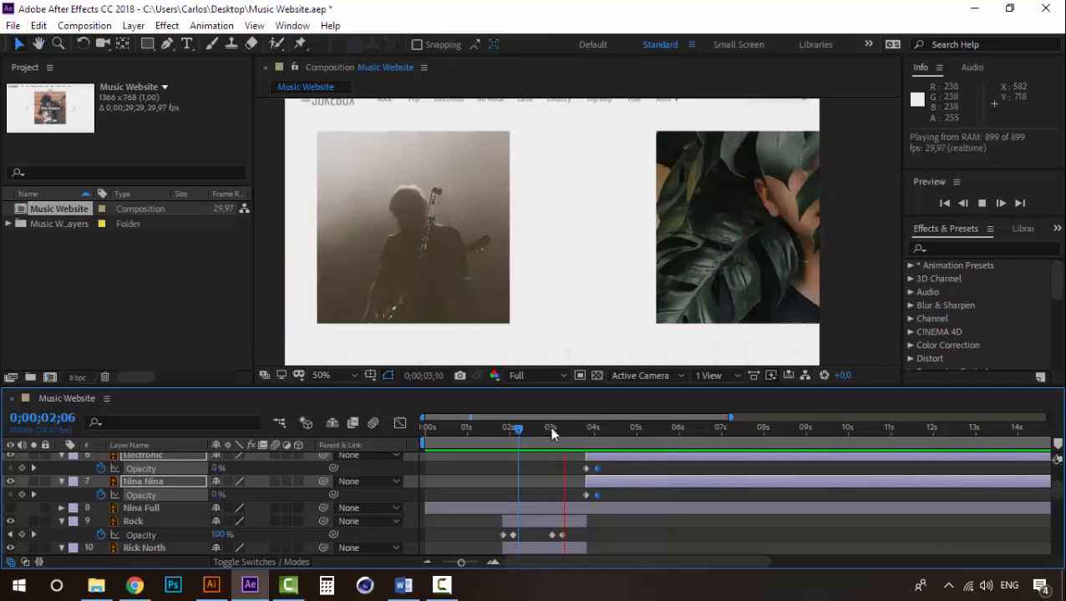
- Preview the full artist carousel animation from 0;00;00;00 and examine the third artist's slide at 0;00;04;27
scroll(501, 243, "down", 2)
left_click_drag(551, 430, 373, 430)
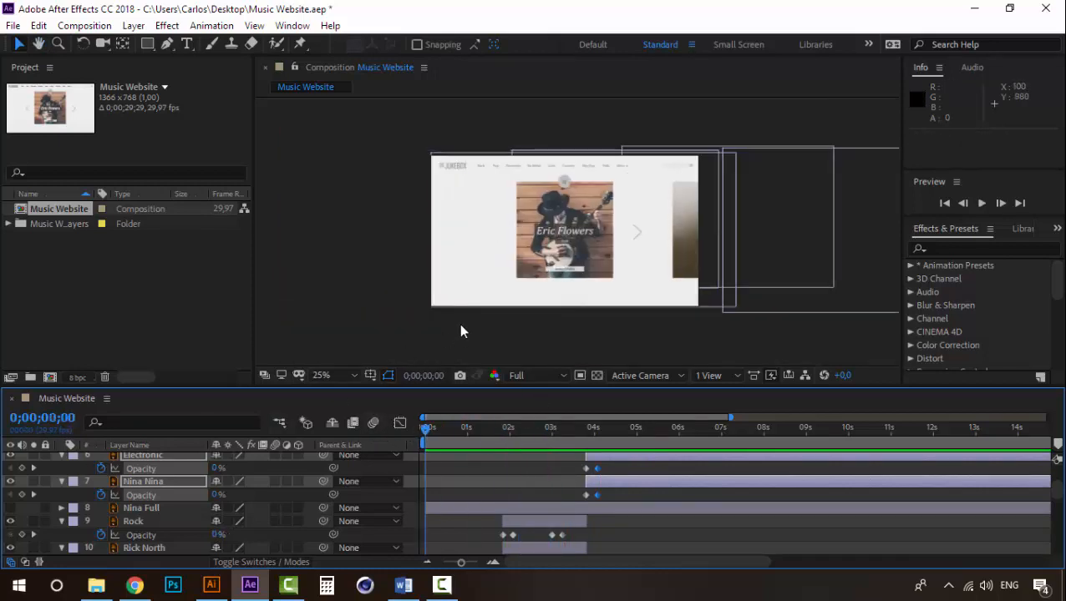
key("space")
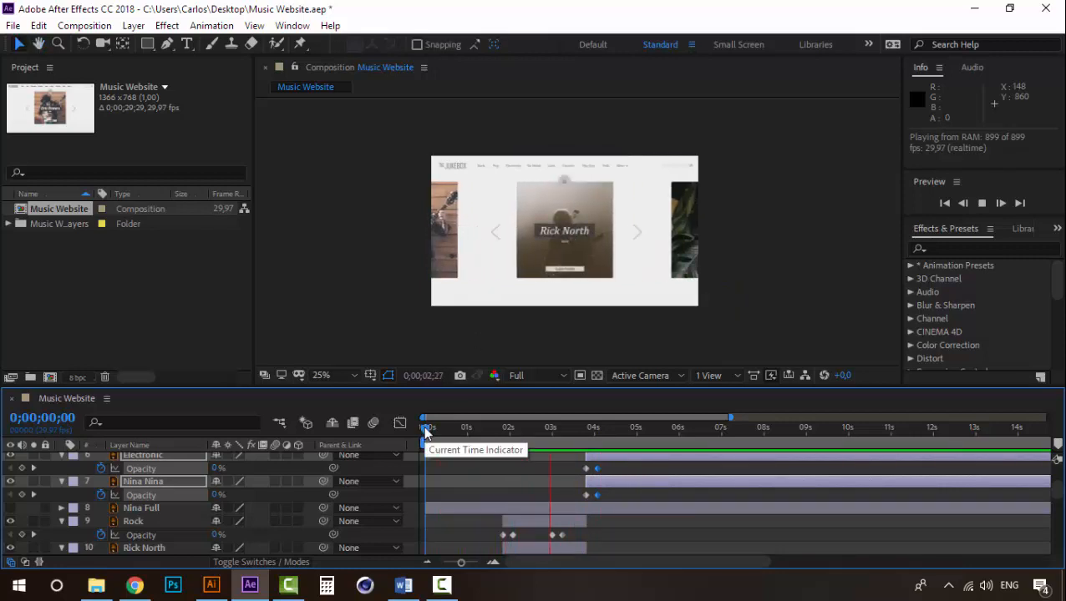
key("space")
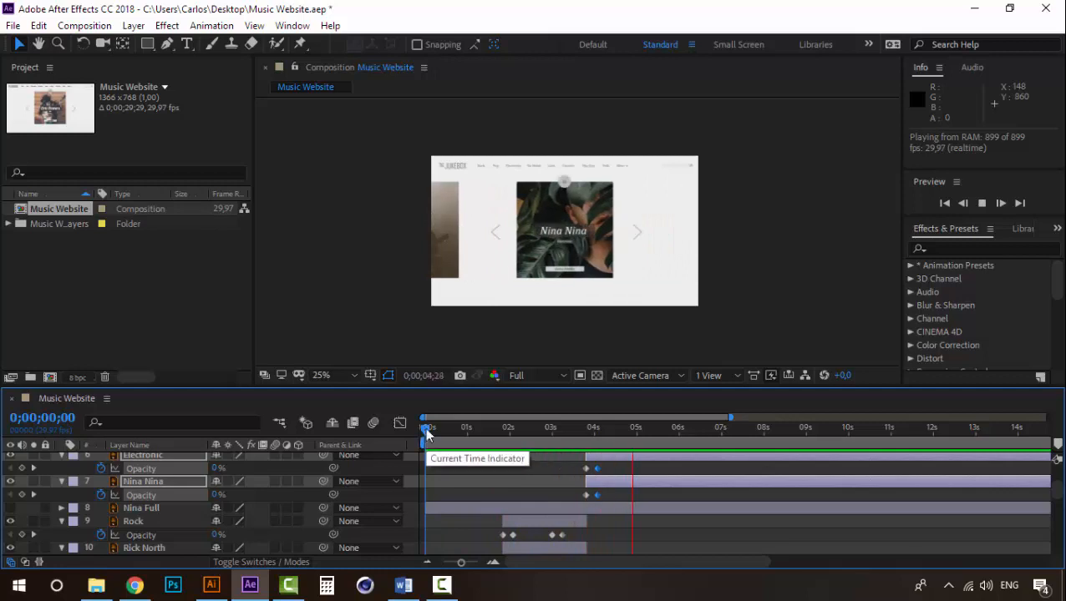
scroll(588, 218, "up", 1)
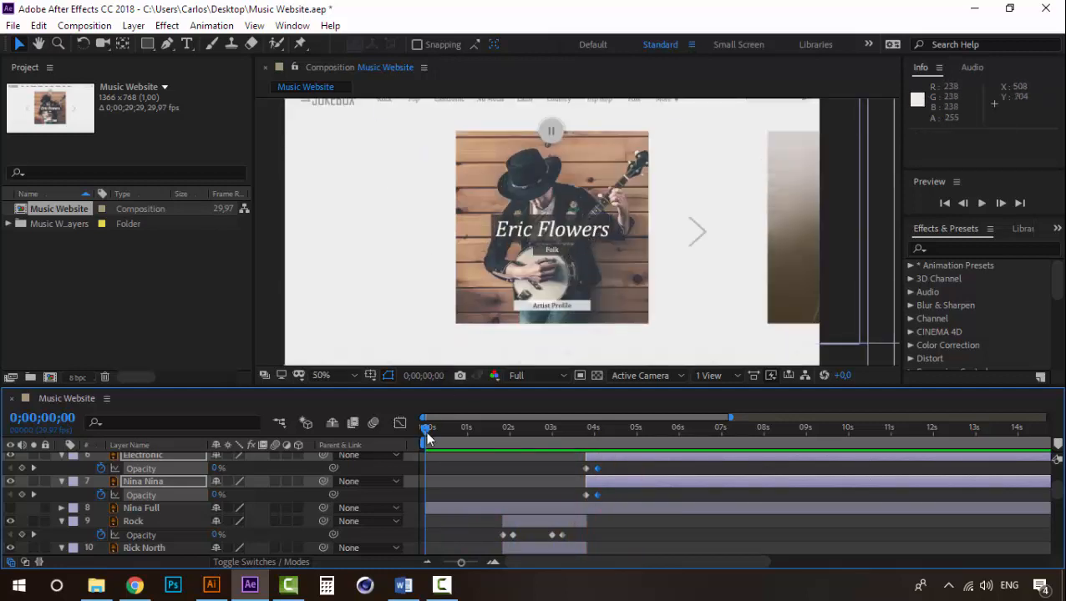
key("space")
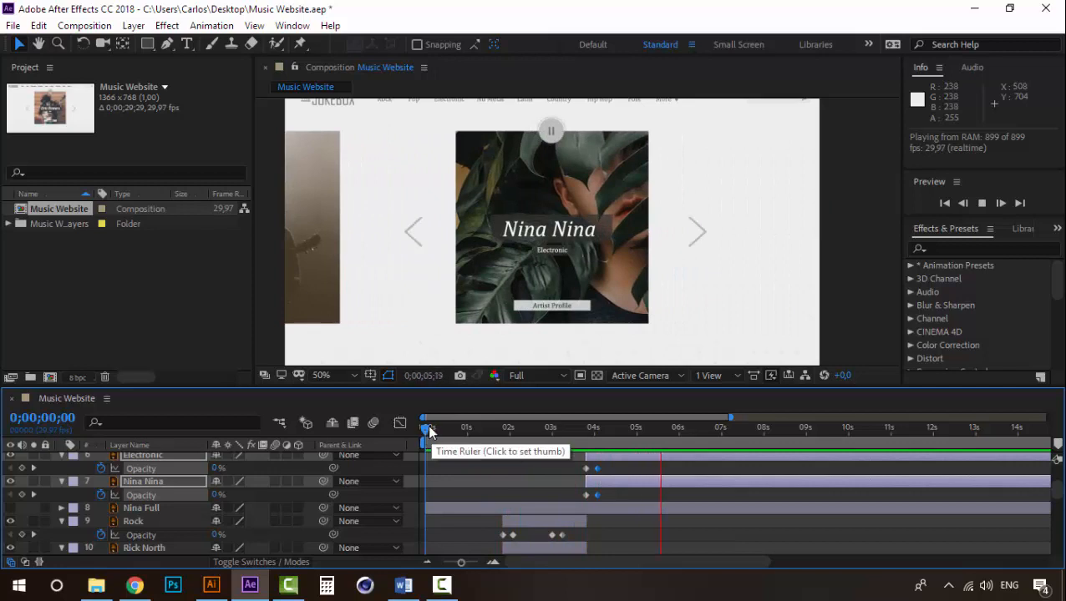
left_click(427, 432)
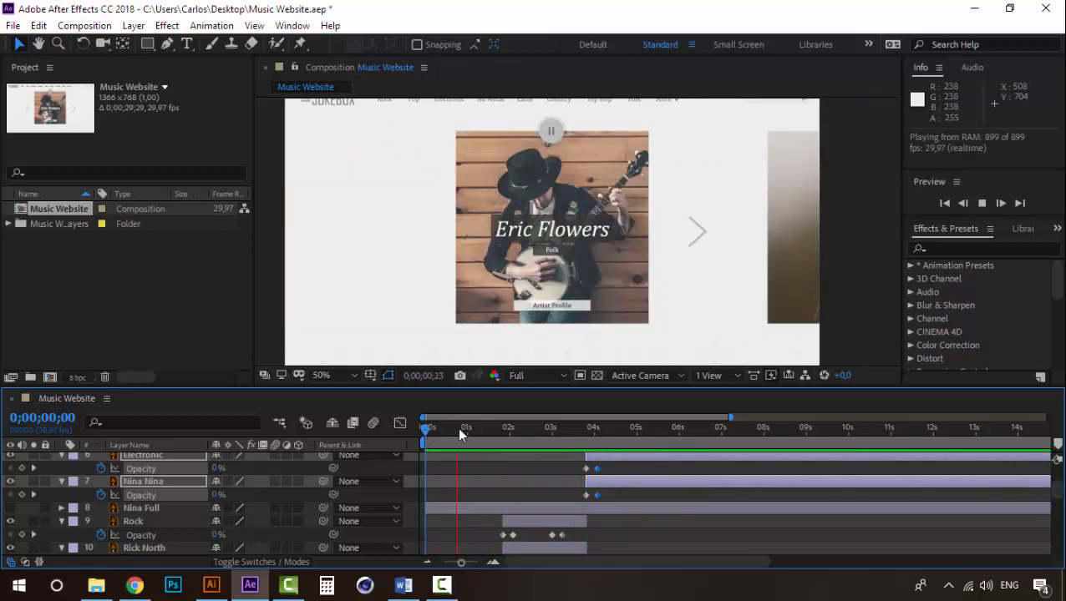
left_click_drag(516, 435, 634, 430)
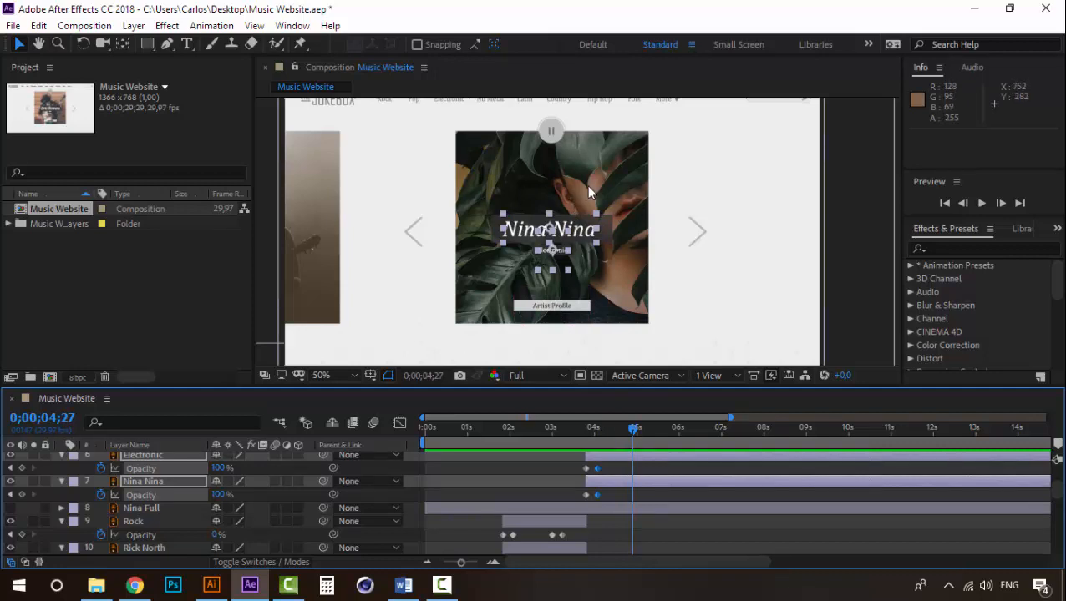
scroll(546, 208, "down", 1)
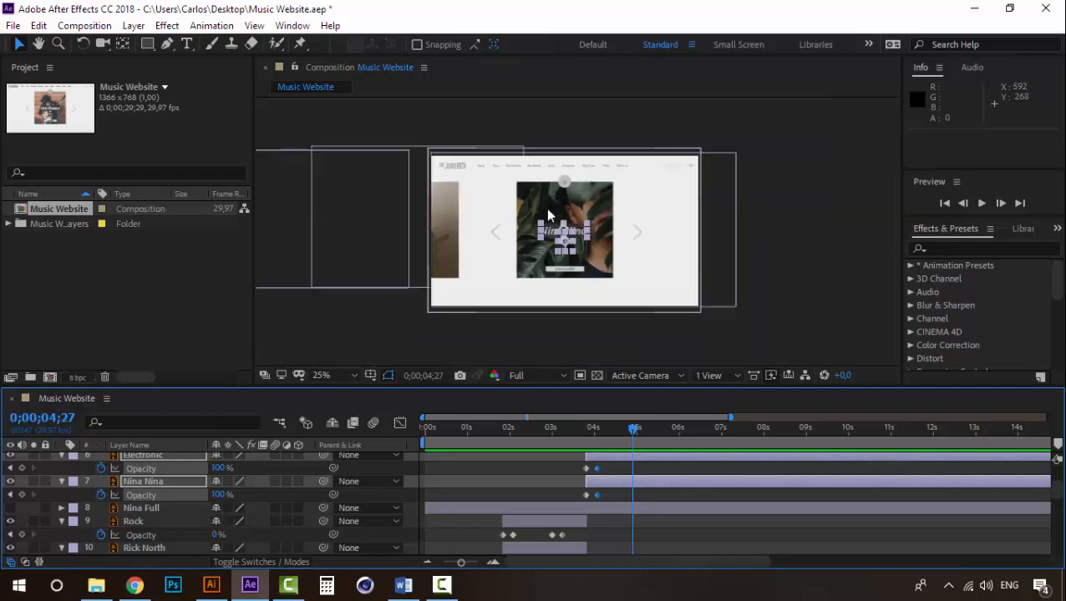